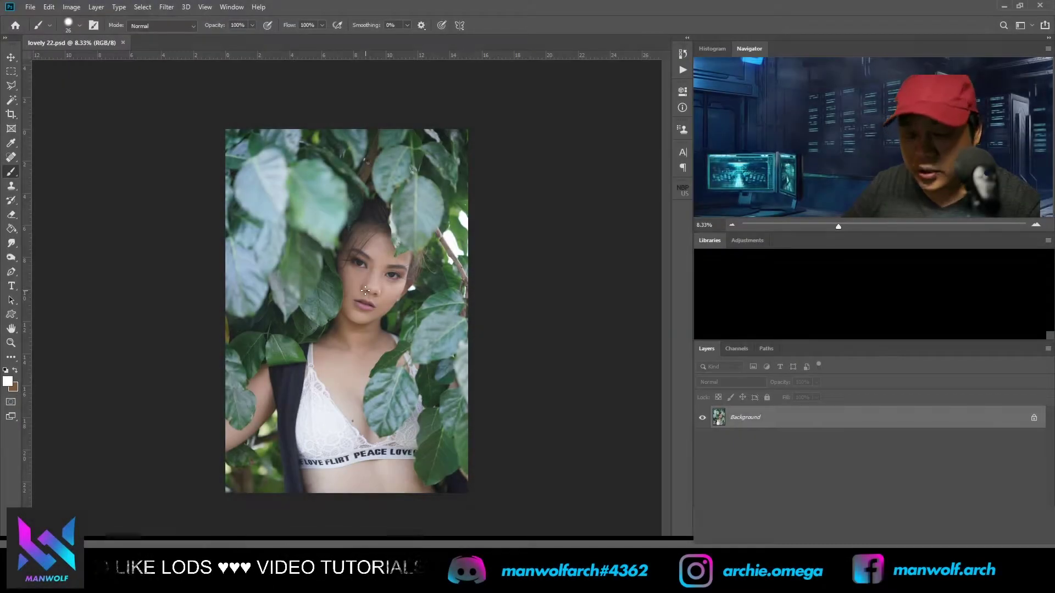
Step: Shrink the 2:3 crop frame and shift the photo up so the face sits inside it
key("z")
left_click(367, 292)
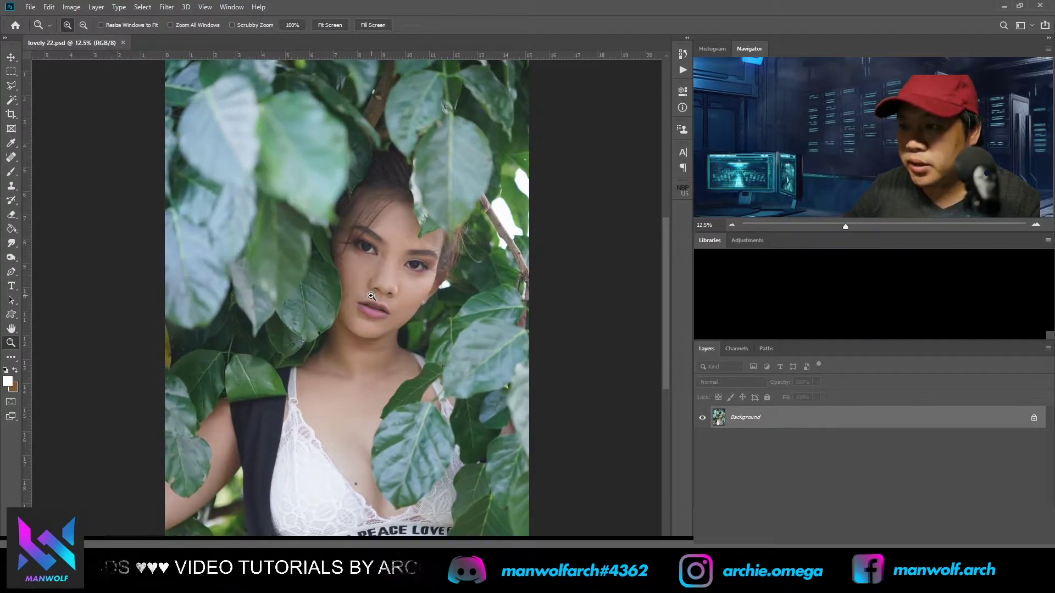
left_click(371, 296)
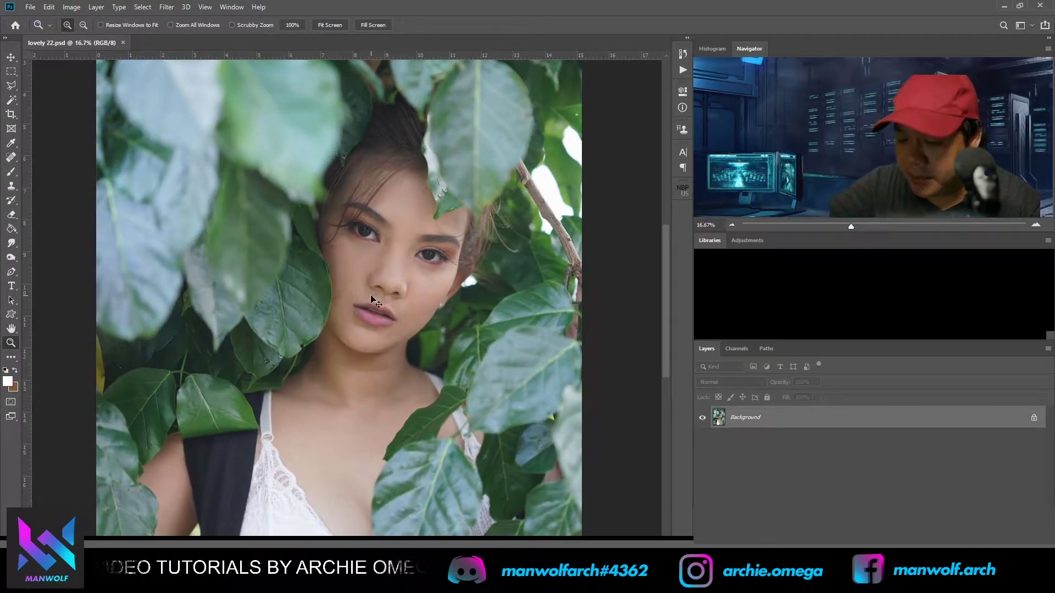
left_click(371, 301, "alt")
left_click(371, 297, "alt")
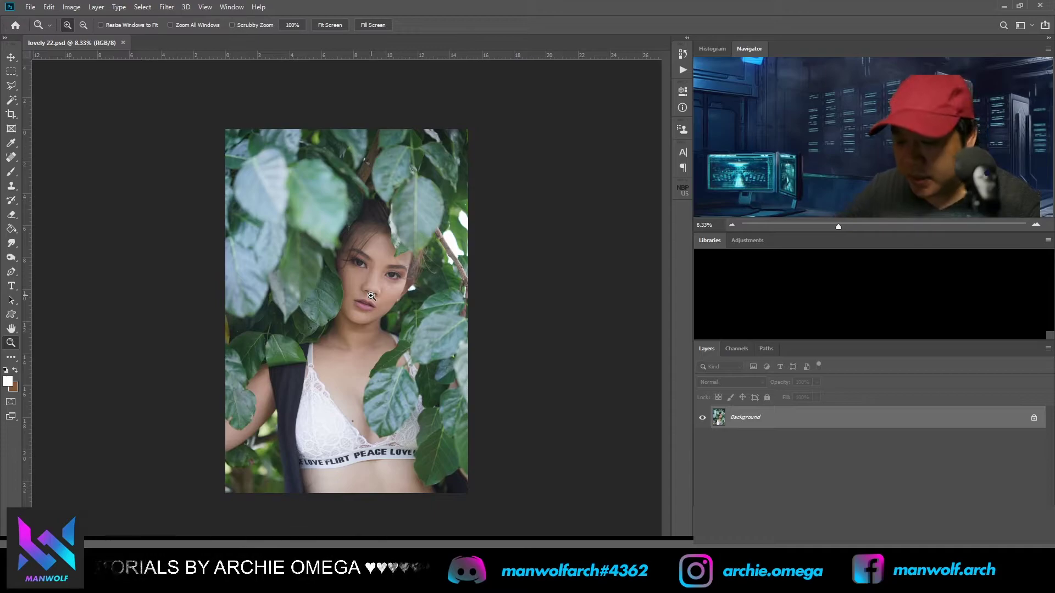
left_click(371, 296)
left_click(372, 297)
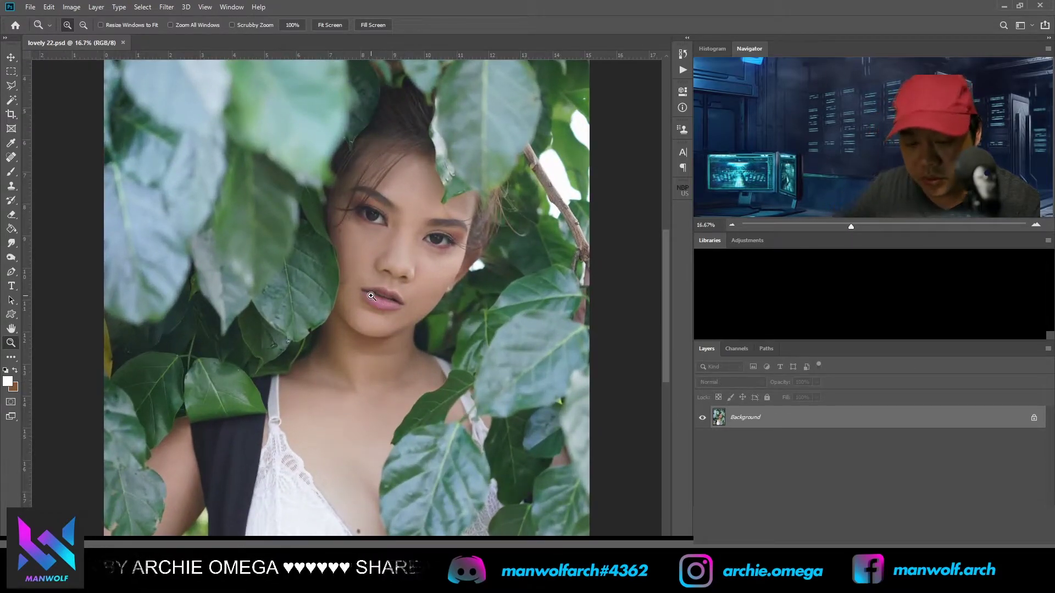
key("c")
left_click_drag(107, 471, 168, 429)
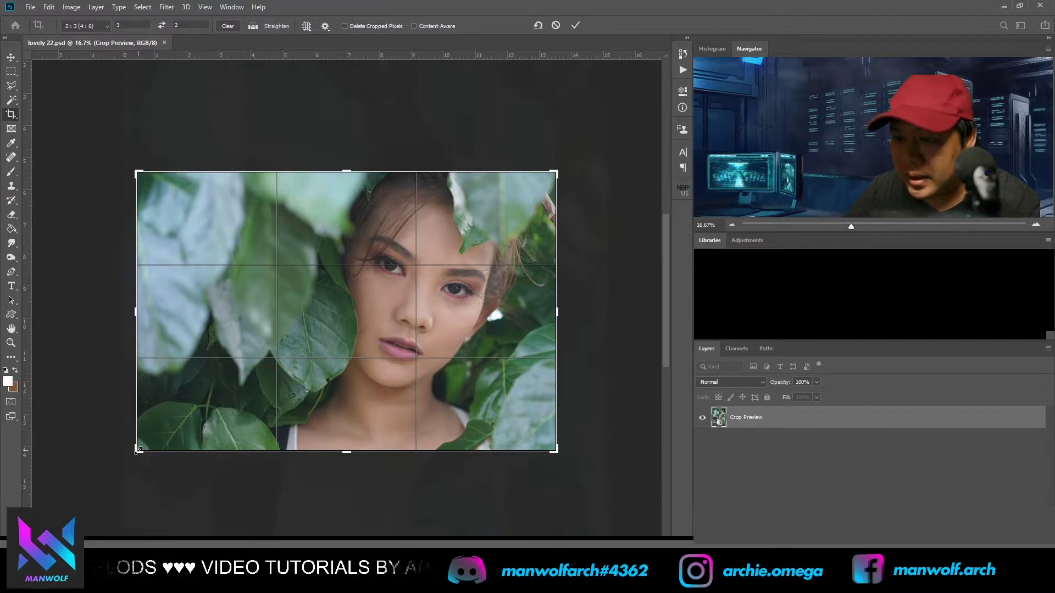
left_click_drag(219, 439, 330, 415)
left_click_drag(375, 358, 397, 323)
Step: Tighten the crop around the woman's face, recentre it, and apply the crop
left_click_drag(527, 439, 515, 432)
left_click_drag(495, 394, 482, 387)
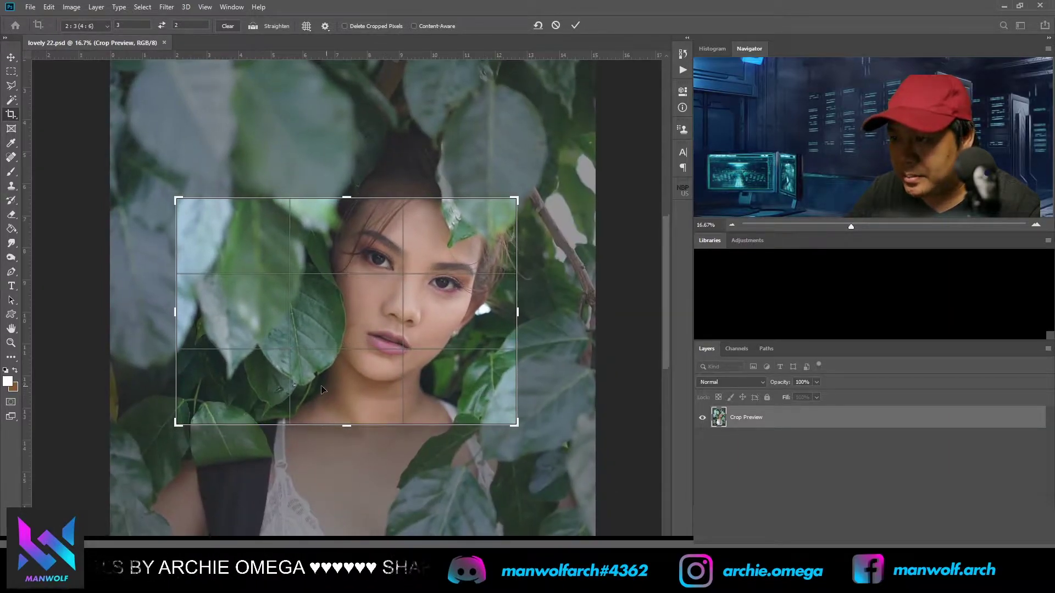
left_click_drag(172, 431, 165, 433)
left_click_drag(313, 379, 317, 372)
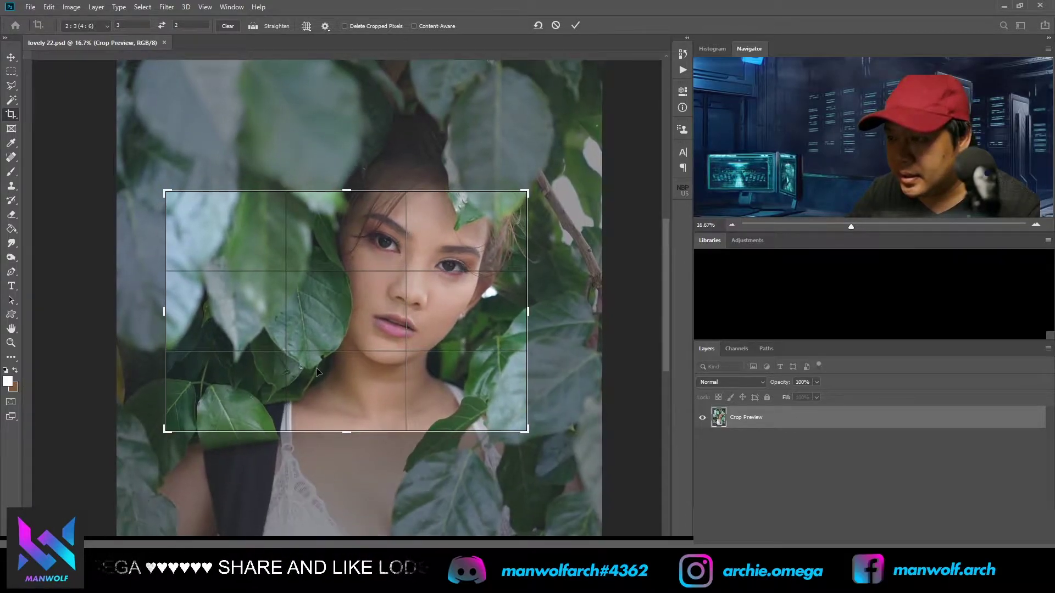
left_click(483, 290)
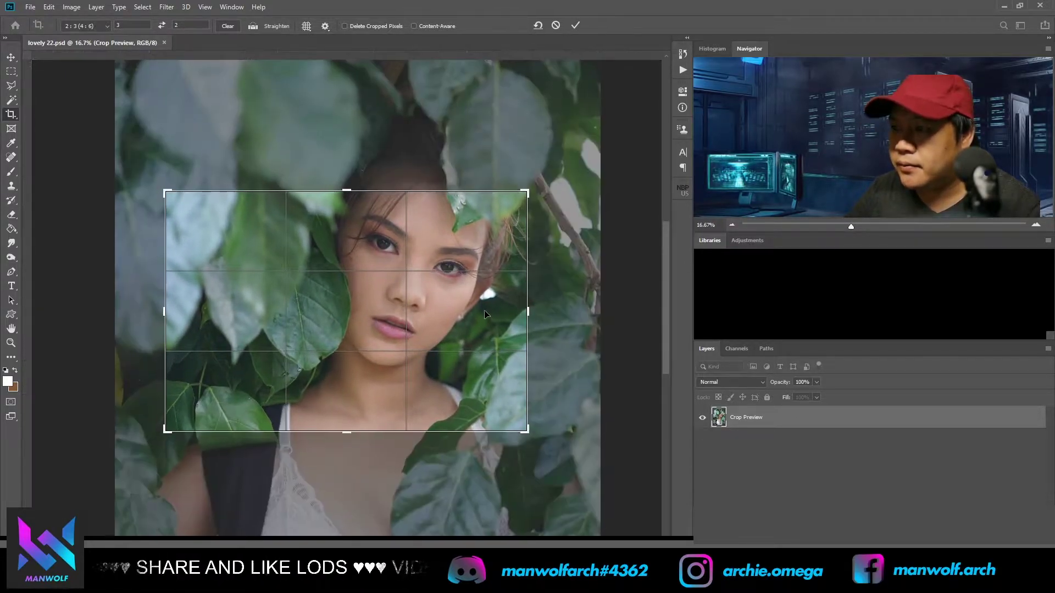
key("Return")
key("z")
left_click(565, 394)
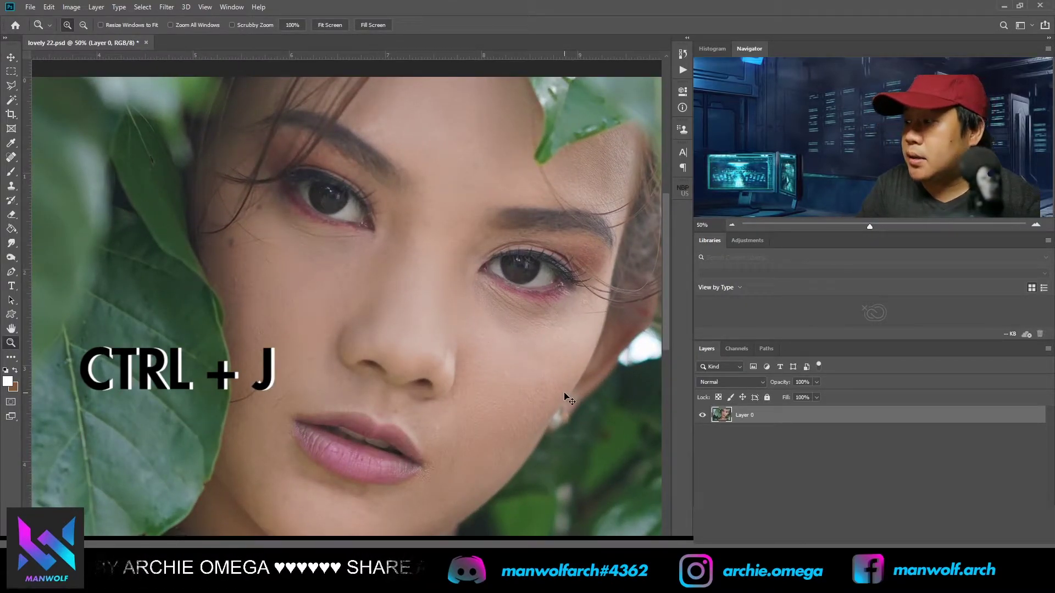
Step: Duplicate Layer 0 twice and add a Curves adjustment with a steep brightening curve
key("ctrl+j")
key("ctrl+j")
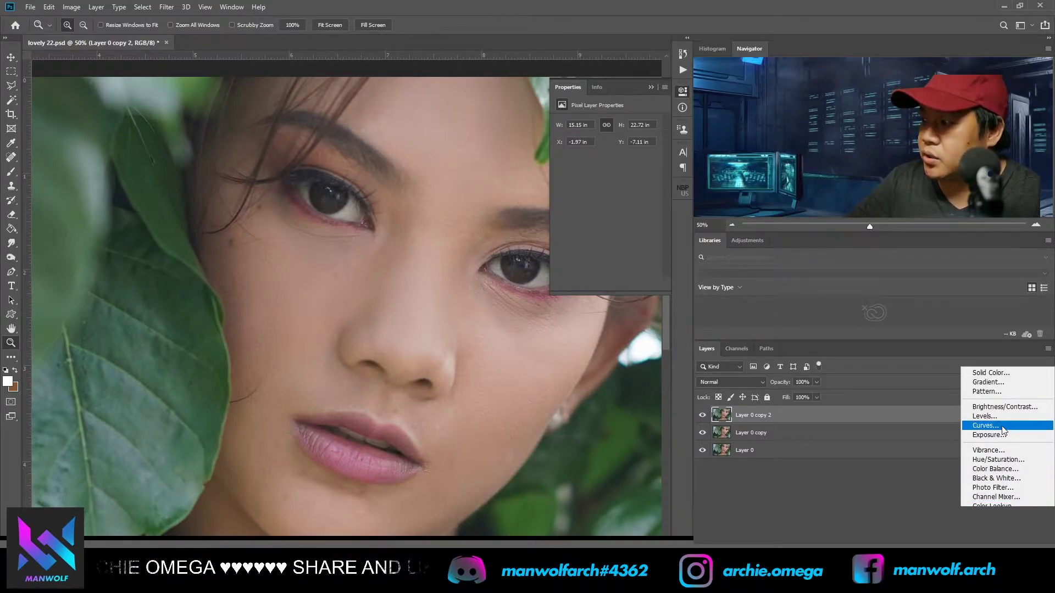
left_click(985, 426)
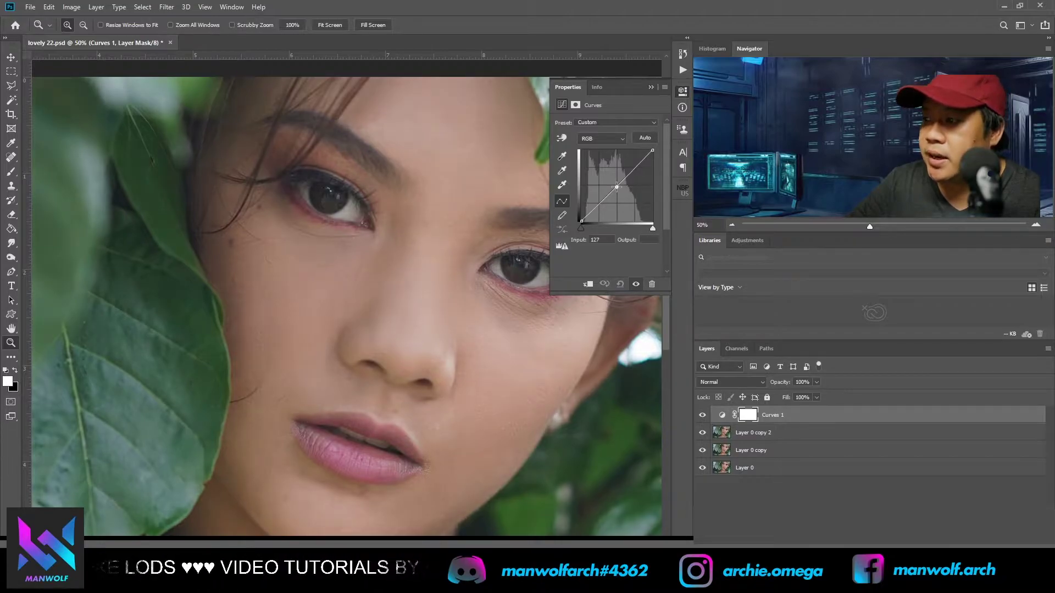
left_click_drag(609, 193, 599, 162)
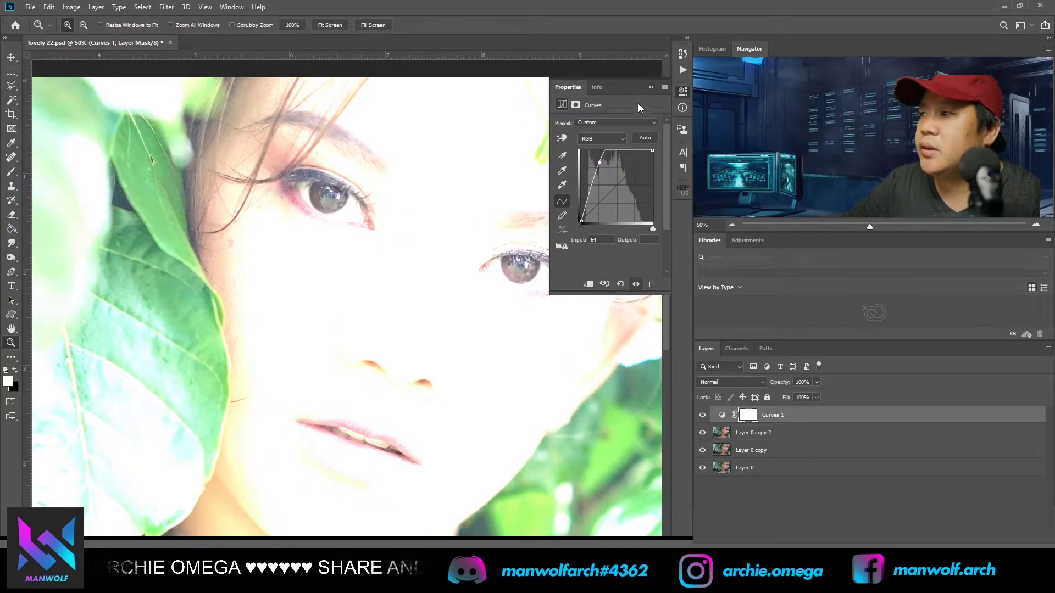
Step: Invert the Curves 1 mask to black so the brightening is hidden
left_click(651, 88)
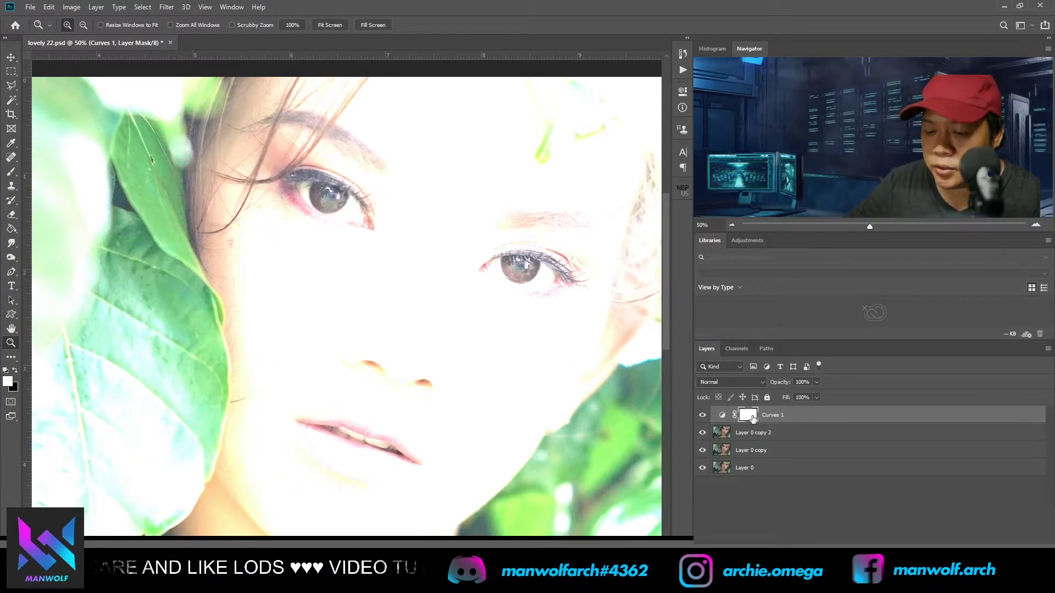
key("ctrl+i")
left_click(388, 214)
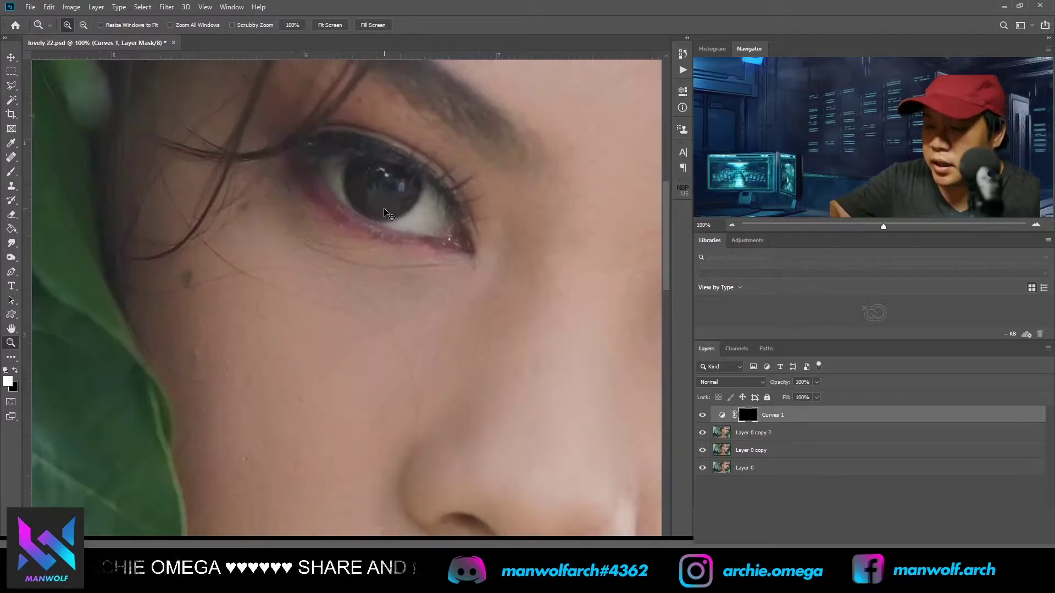
Step: Set up a small Brush at 100% hardness and zoom to 300% on the eye
left_click(387, 214, "alt")
left_click(378, 338)
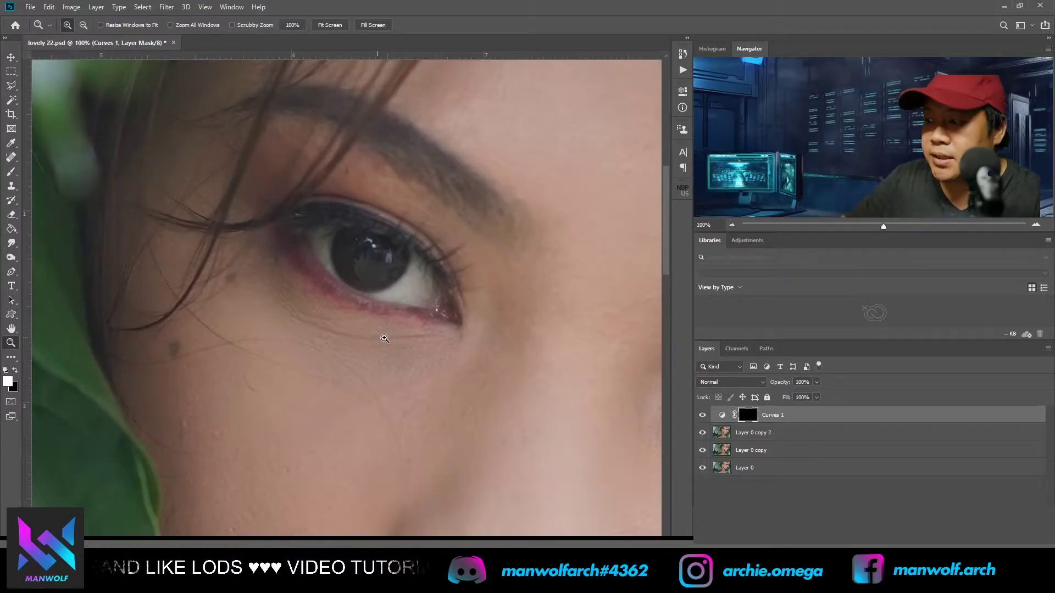
key("b")
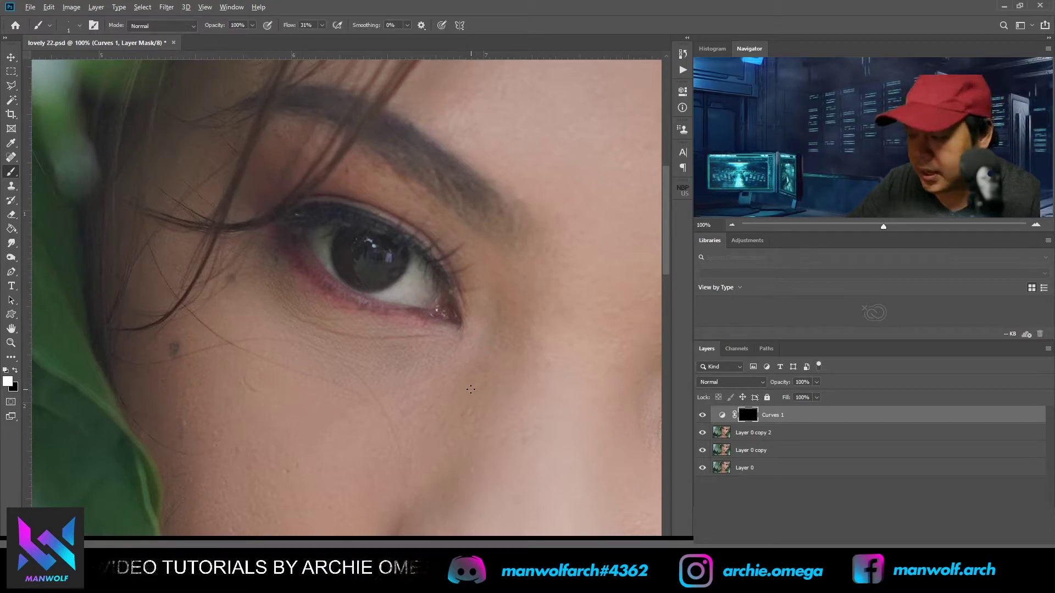
right_click(471, 390, "alt")
mouse_move(516, 337)
left_mouse_down()
mouse_move(528, 418)
mouse_move(578, 431)
mouse_move(541, 411)
mouse_move(572, 403)
mouse_move(546, 401)
mouse_move(611, 398)
mouse_move(540, 391)
mouse_move(585, 383)
mouse_move(594, 139)
left_mouse_up()
left_click_drag(584, 196, 575, 392)
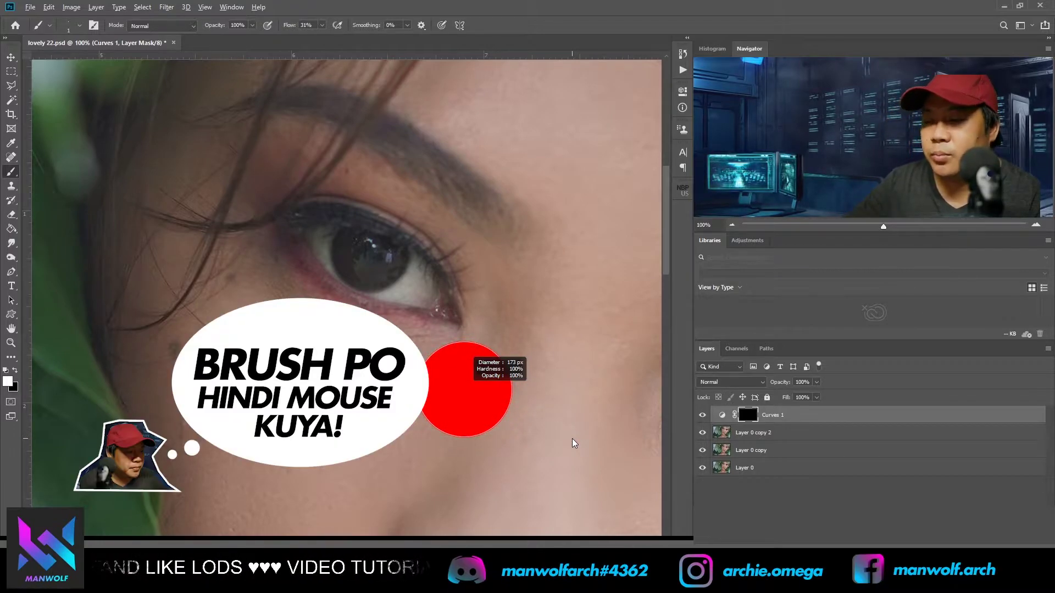
key("z")
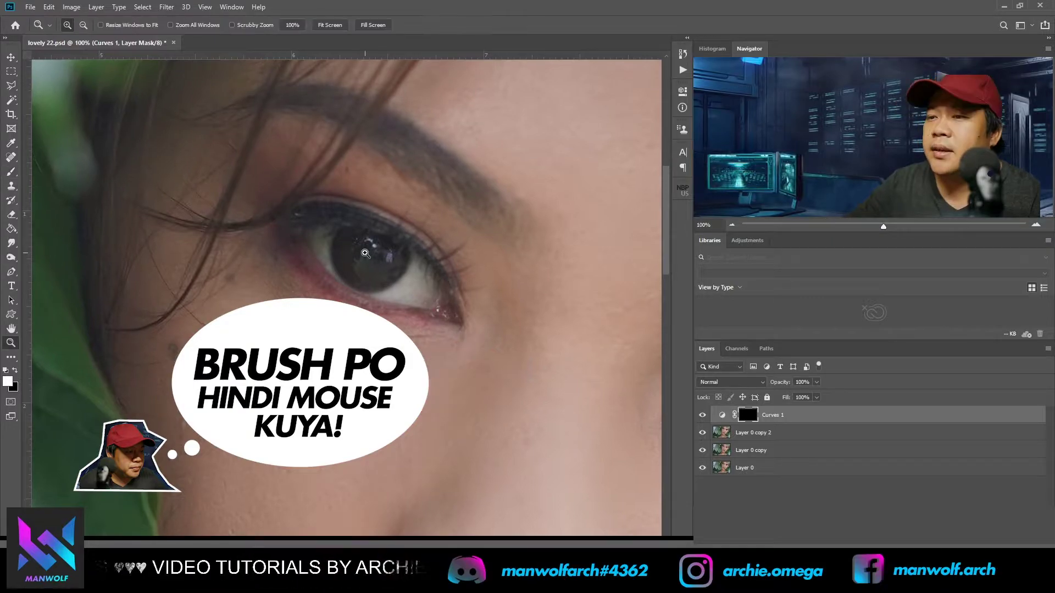
left_click(364, 264)
left_click(363, 269)
key("b")
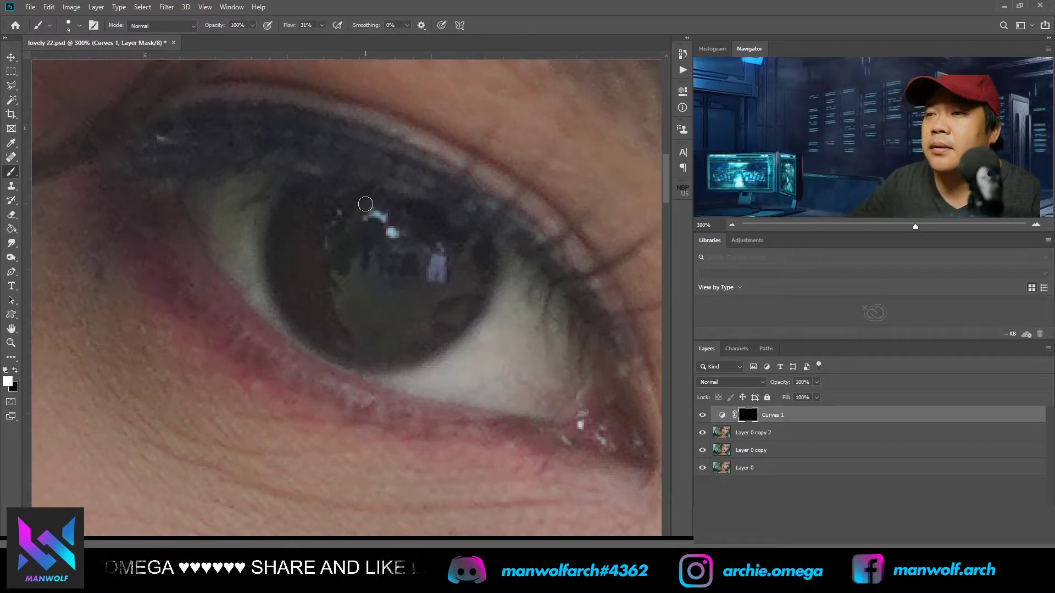
Step: Set brush Flow to 20% and Opacity to 100%, and shrink the brush to 4 px
left_click(306, 25)
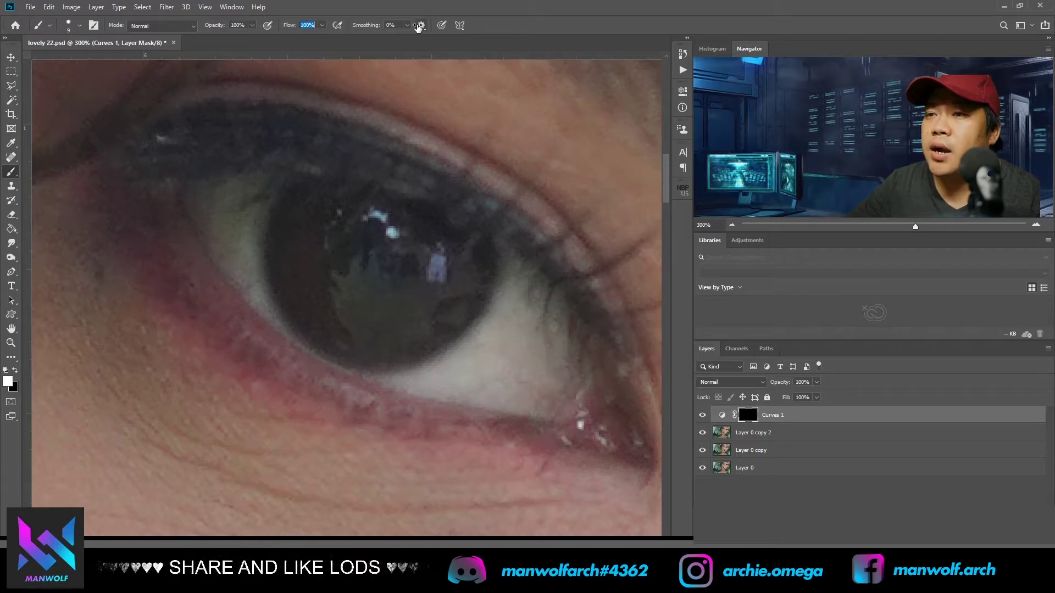
type("100")
key("Return")
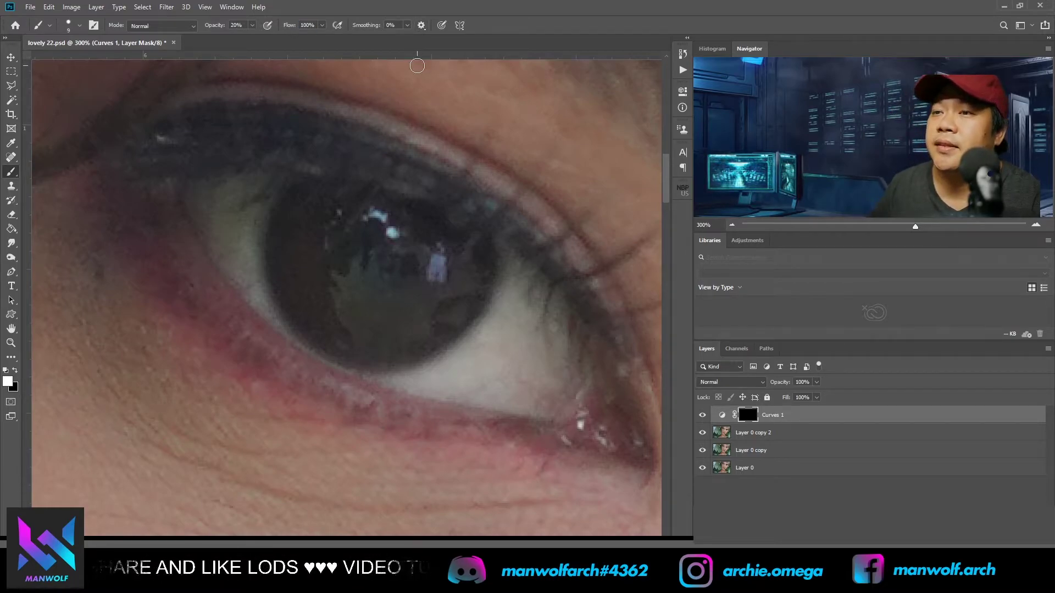
key("0")
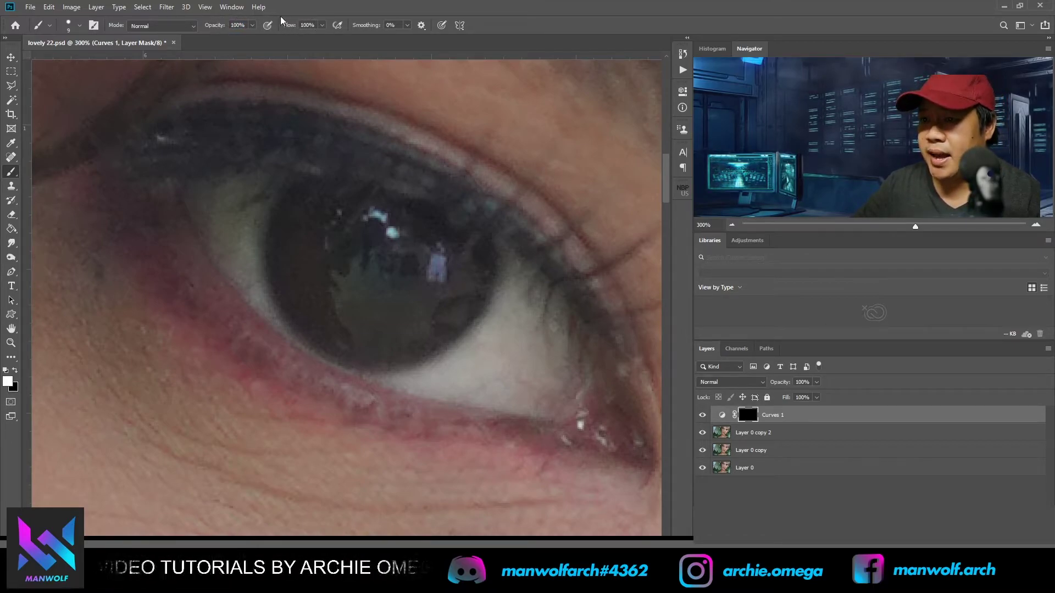
mouse_move(289, 28)
left_mouse_down()
mouse_move(267, 28)
mouse_move(284, 25)
left_mouse_up()
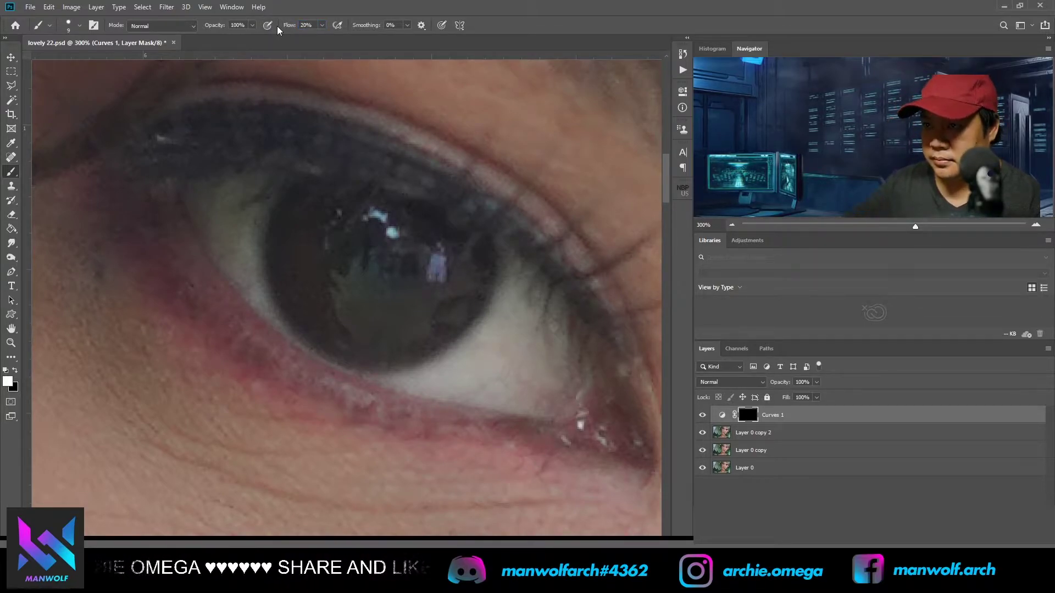
key("alt")
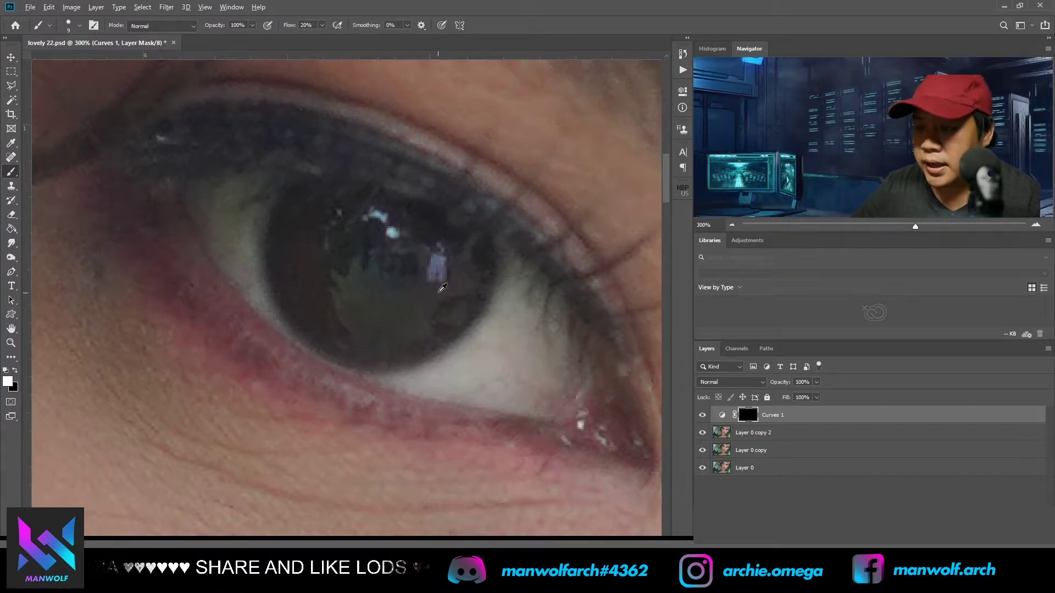
right_click(443, 292, "alt")
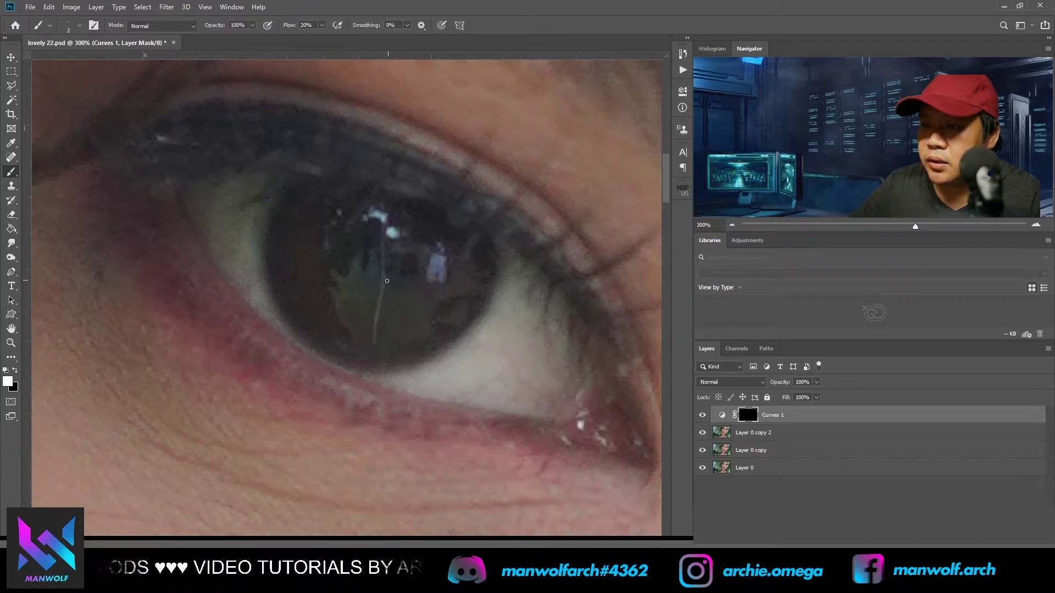
Step: Paint white light streaks across the pupil and down-right on the Curves 1 mask
mouse_move(298, 267)
left_mouse_down()
mouse_move(475, 273)
mouse_move(377, 271)
mouse_move(319, 308)
left_mouse_up()
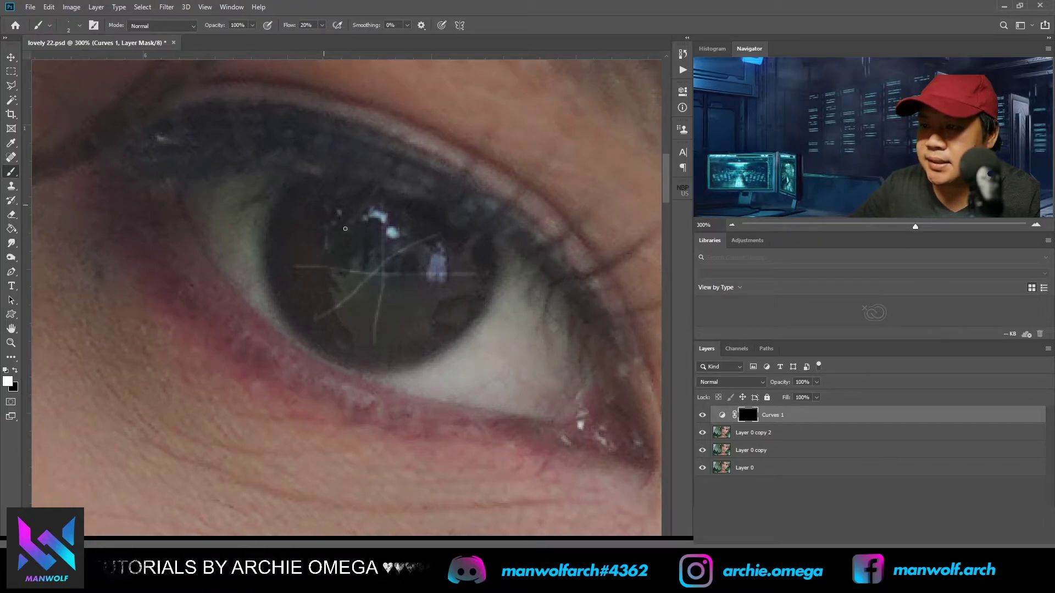
left_click_drag(417, 307, 444, 322)
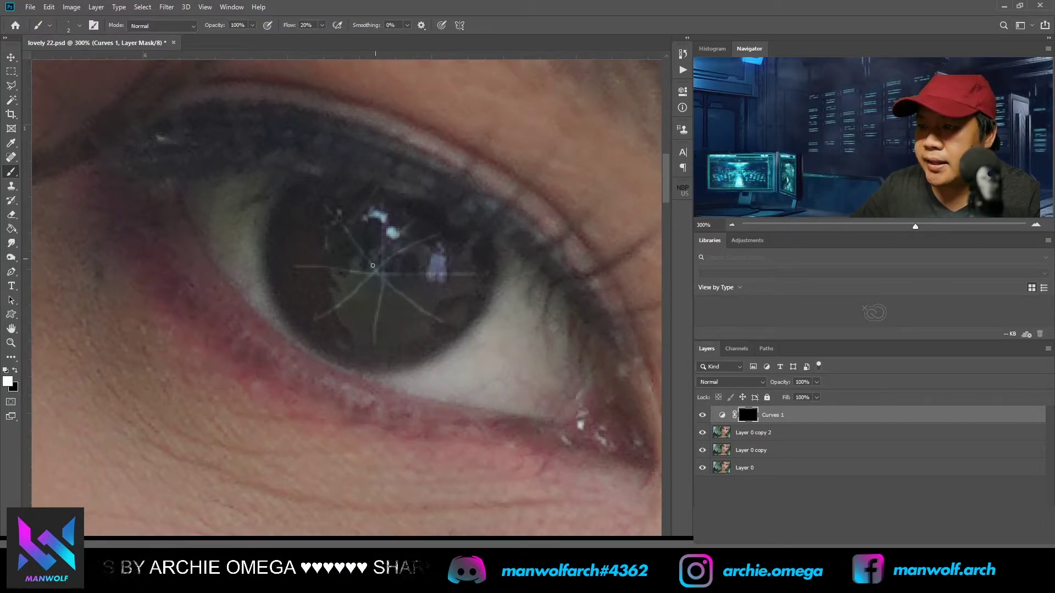
mouse_move(384, 286)
left_mouse_down()
mouse_move(400, 338)
mouse_move(387, 279)
mouse_move(476, 305)
left_mouse_up()
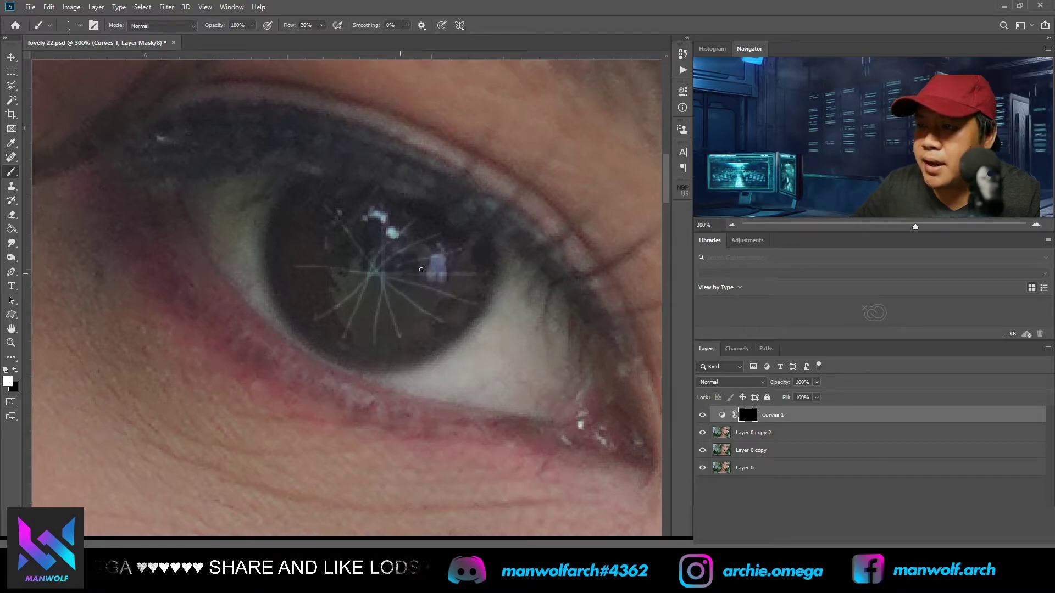
mouse_move(403, 272)
left_mouse_down()
mouse_move(460, 284)
mouse_move(454, 304)
left_mouse_up()
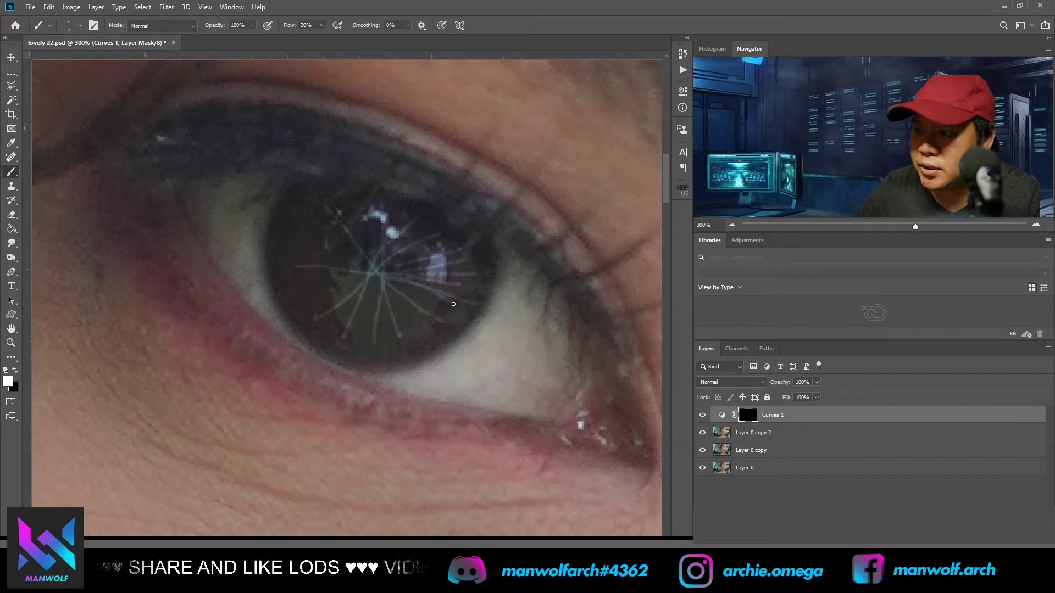
left_click_drag(401, 276, 462, 321)
left_click_drag(400, 276, 419, 341)
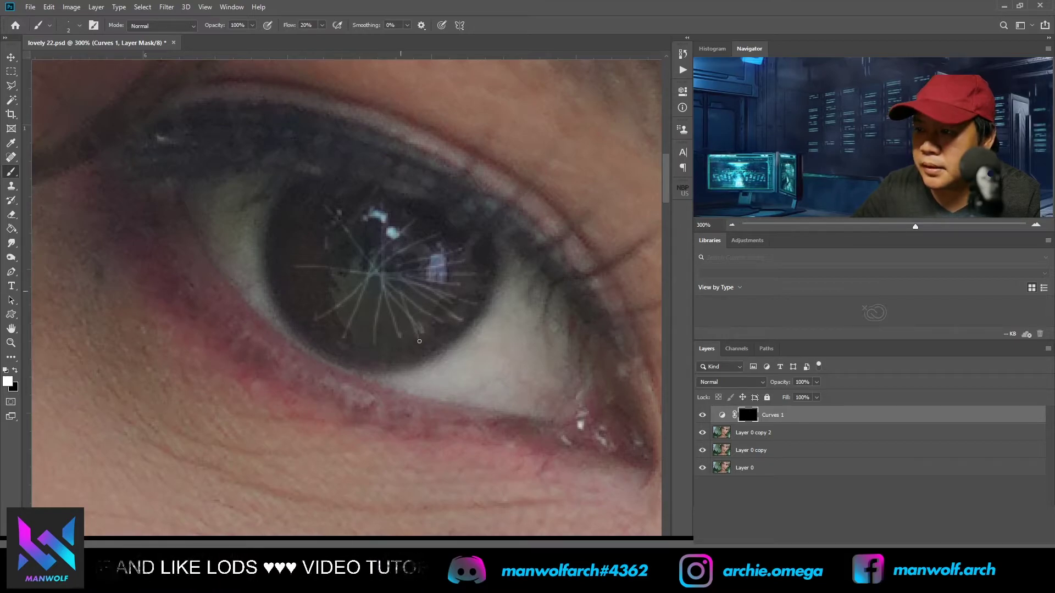
mouse_move(377, 282)
left_mouse_down()
mouse_move(360, 337)
mouse_move(320, 322)
mouse_move(300, 286)
mouse_move(341, 337)
mouse_move(396, 340)
mouse_move(316, 241)
mouse_move(407, 217)
mouse_move(467, 281)
mouse_move(404, 335)
mouse_move(330, 357)
left_mouse_up()
Step: Fill the rest of the iris with rays radiating outward from the pupil centre
mouse_move(377, 274)
left_mouse_down()
mouse_move(332, 236)
mouse_move(318, 327)
left_mouse_up()
left_click_drag(380, 281, 357, 341)
mouse_move(380, 280)
left_mouse_down()
mouse_move(382, 349)
mouse_move(407, 343)
left_mouse_up()
mouse_move(379, 279)
left_mouse_down()
mouse_move(462, 319)
mouse_move(467, 270)
left_mouse_up()
mouse_move(378, 273)
left_mouse_down()
mouse_move(411, 235)
mouse_move(349, 194)
mouse_move(336, 215)
left_mouse_up()
mouse_move(379, 278)
left_mouse_down()
mouse_move(297, 237)
mouse_move(283, 267)
left_mouse_up()
mouse_move(378, 279)
left_mouse_down()
mouse_move(374, 355)
mouse_move(387, 343)
left_mouse_up()
left_click_drag(379, 281, 421, 336)
mouse_move(379, 279)
left_mouse_down()
mouse_move(453, 318)
mouse_move(457, 247)
left_mouse_up()
left_click_drag(379, 274, 404, 241)
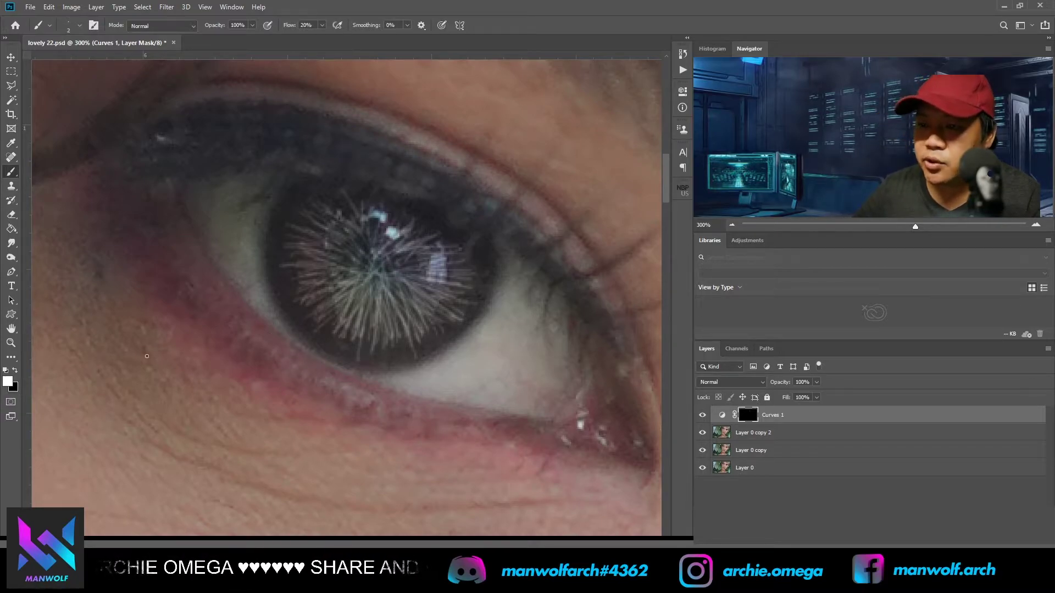
left_click(15, 372)
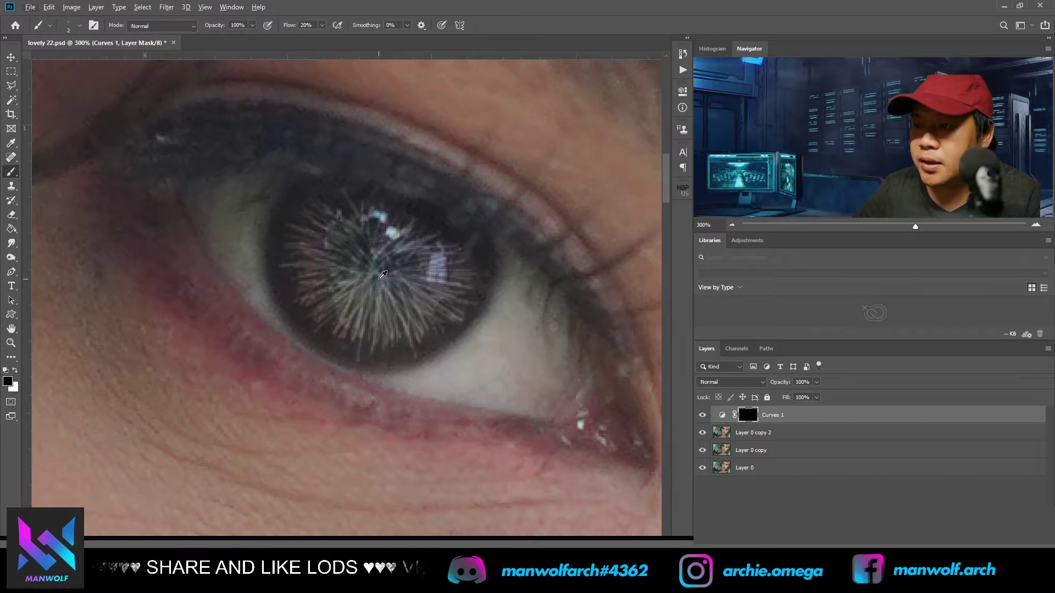
Step: Clear the streaks over the pupil centre with a black 27 px, 40% hardness, 100% flow brush
mouse_move(379, 278)
left_mouse_down()
mouse_move(418, 279)
mouse_move(399, 287)
mouse_move(400, 264)
left_mouse_up()
left_click_drag(394, 165, 395, 148)
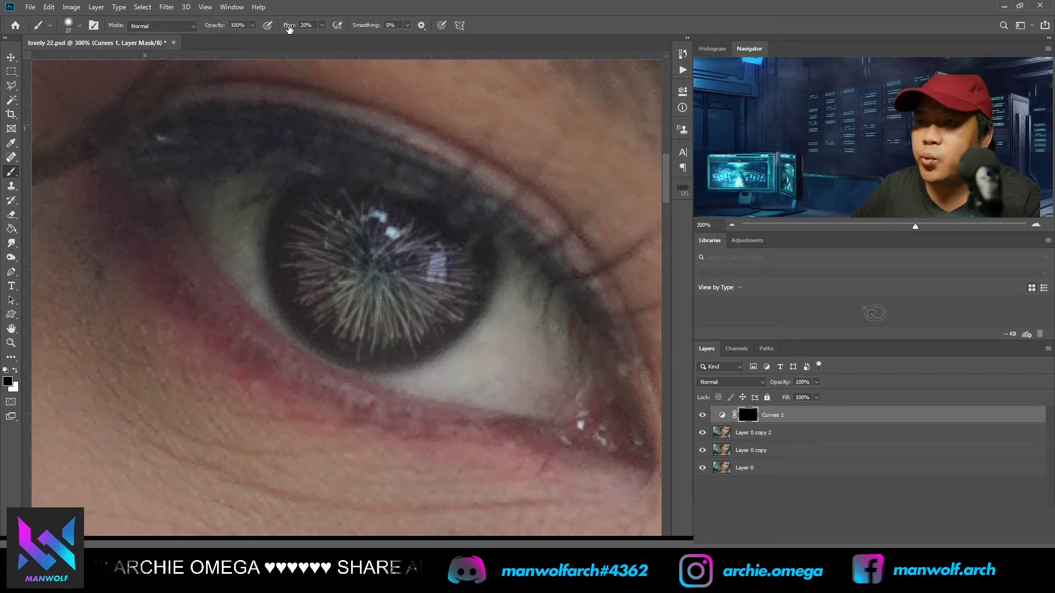
left_click_drag(289, 28, 419, 24)
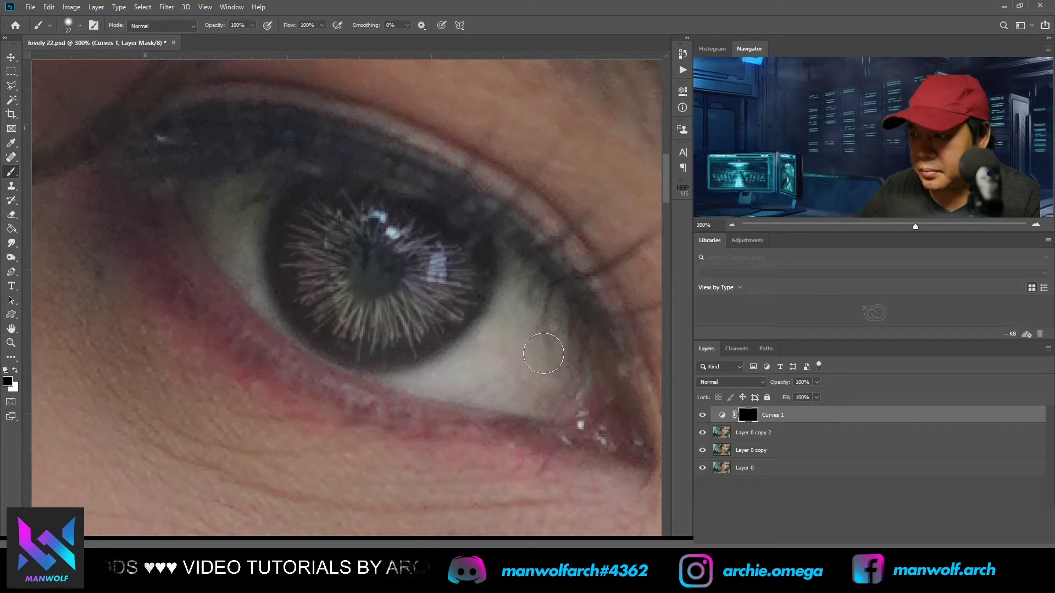
key("ctrl+minus")
key("ctrl+minus")
key("ctrl+minus")
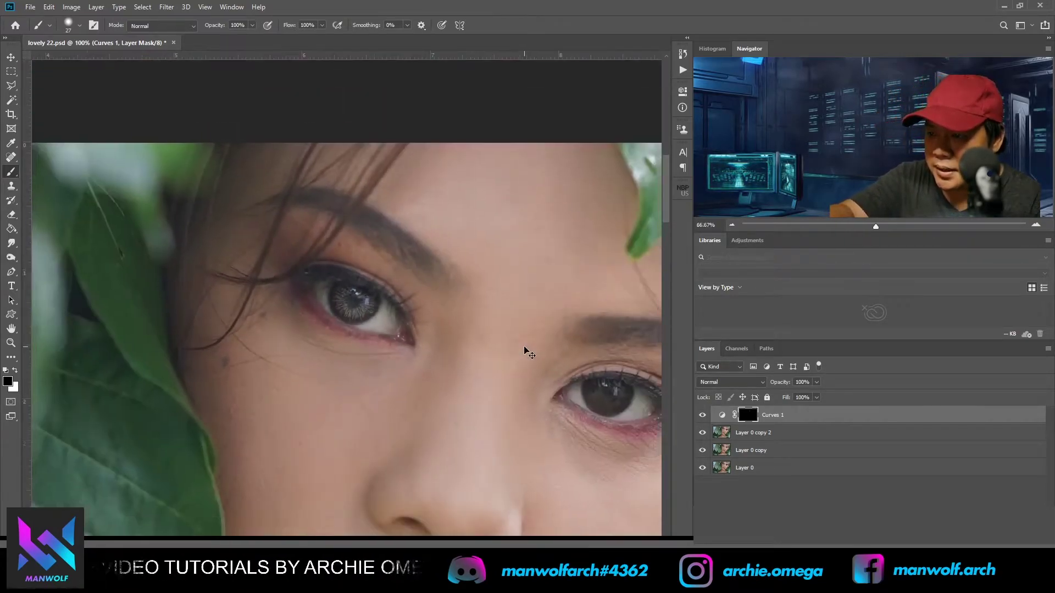
Step: Zoom back in to 400% on the streaked iris and set the brush colour to white
key("ctrl+plus")
key("ctrl+plus")
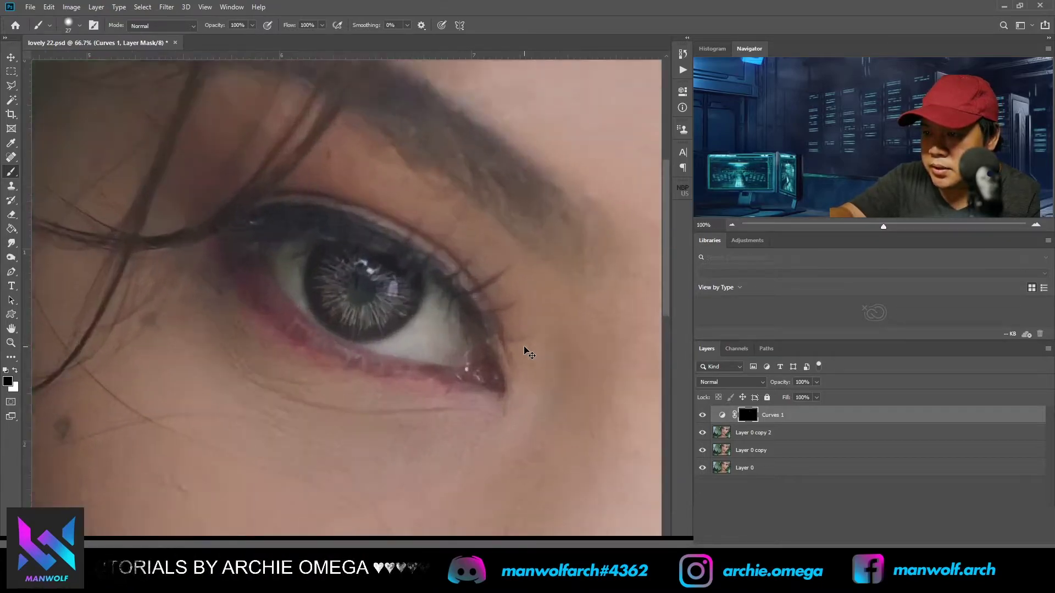
key("ctrl+plus")
key("ctrl+plus")
key("ctrl+plus")
key("ctrl+plus")
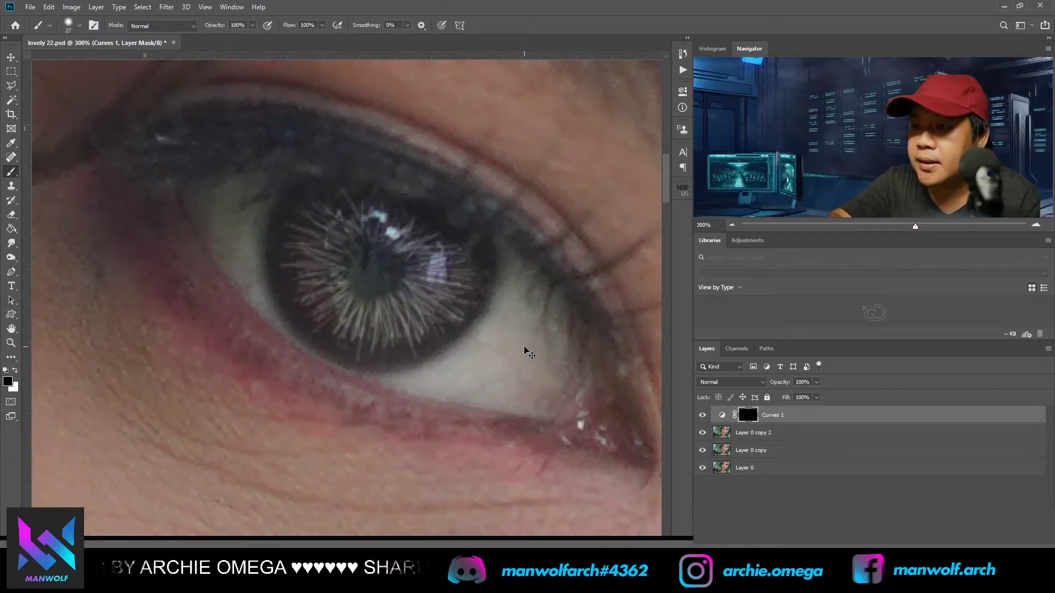
key("ctrl+plus")
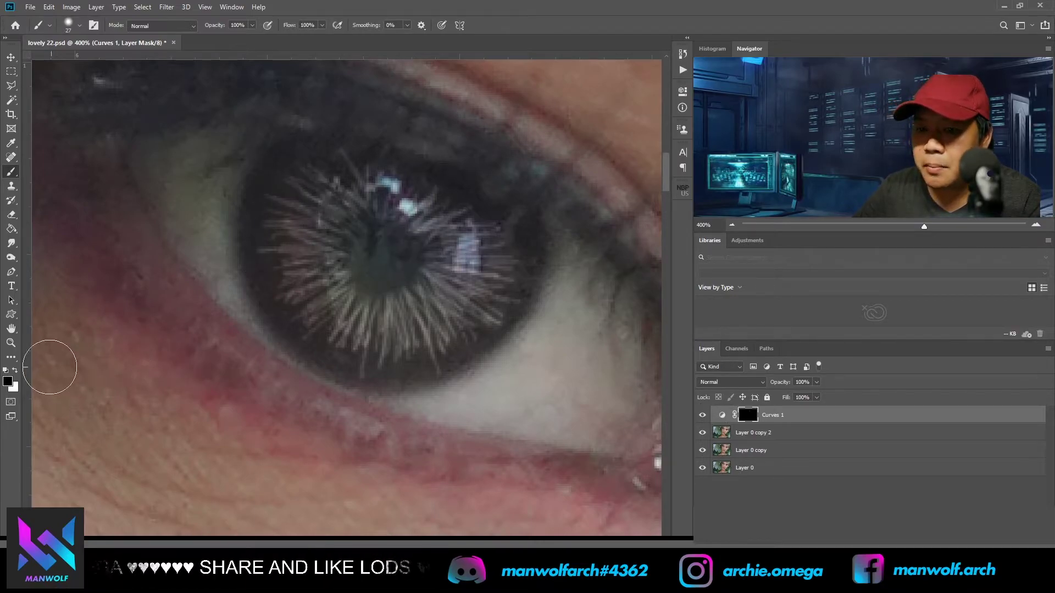
left_click(15, 370)
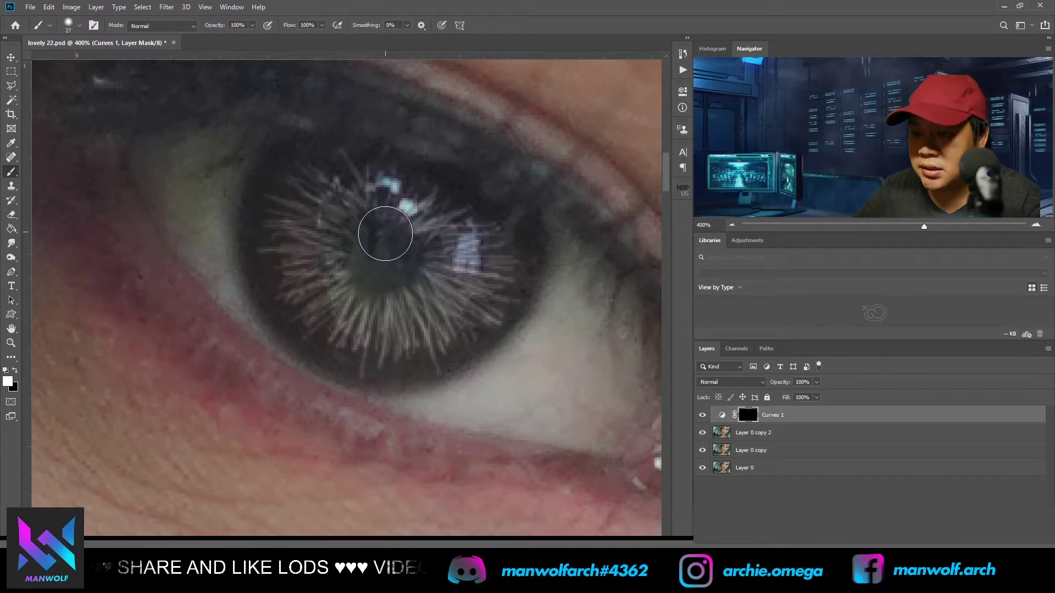
Step: Shrink the brush to 7 px, lower its flow, and brighten fibres in the upper iris
mouse_move(407, 243)
left_mouse_down()
mouse_move(373, 252)
mouse_move(380, 281)
mouse_move(386, 210)
mouse_move(393, 419)
left_mouse_up()
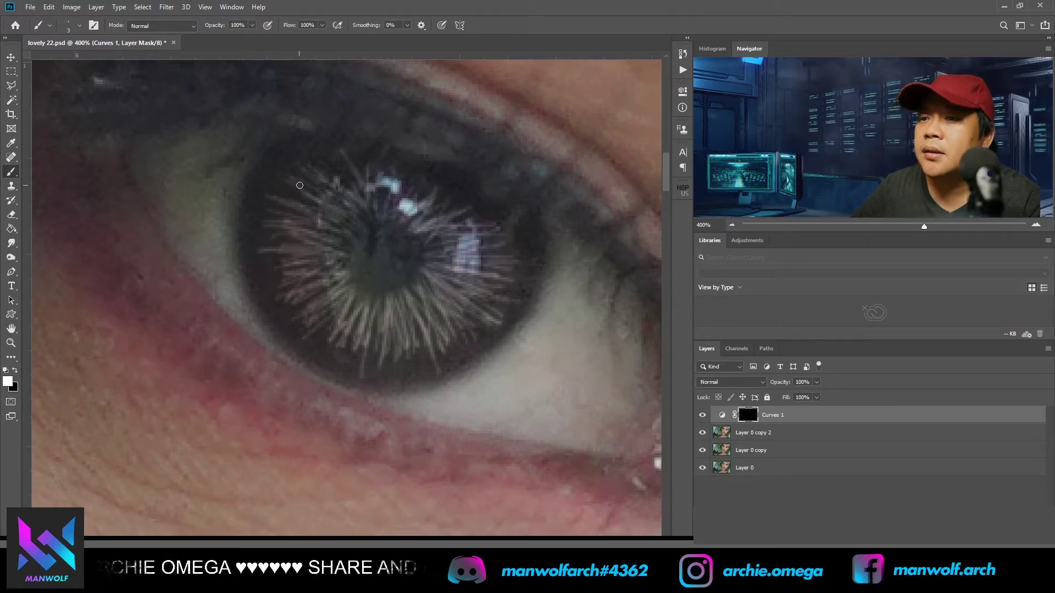
left_click_drag(349, 242, 340, 259)
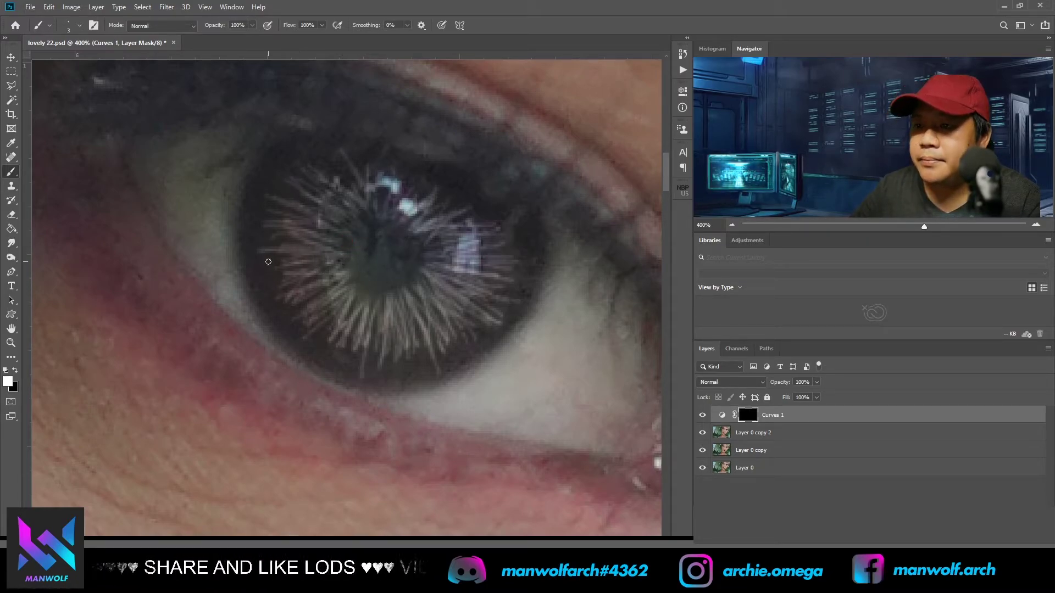
left_click_drag(289, 25, 196, 37)
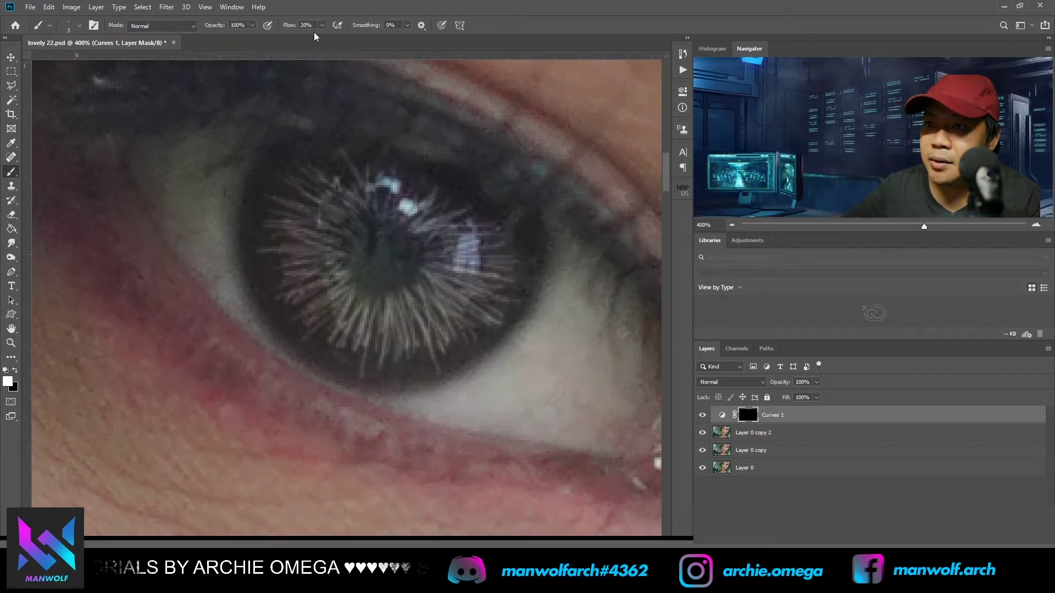
mouse_move(327, 164)
left_mouse_down()
mouse_move(354, 202)
mouse_move(341, 177)
mouse_move(362, 201)
mouse_move(358, 178)
mouse_move(369, 206)
mouse_move(369, 162)
mouse_move(357, 183)
left_mouse_up()
mouse_move(452, 176)
left_mouse_down()
mouse_move(409, 199)
mouse_move(426, 222)
mouse_move(453, 228)
mouse_move(432, 251)
left_mouse_up()
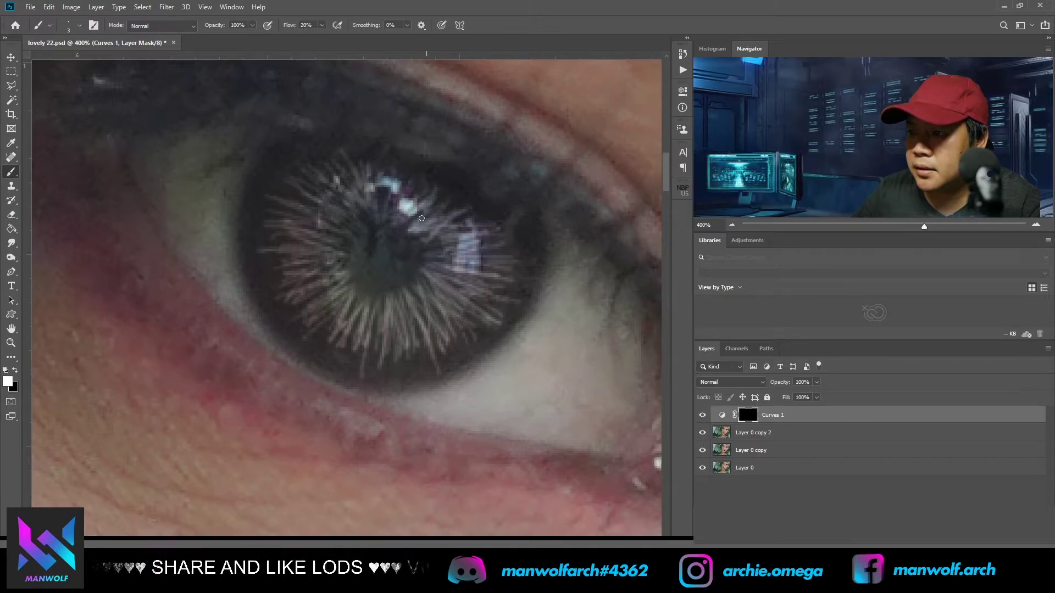
Step: With a slightly smaller brush, brighten fibres left, right and below the pupil, raising flow
key("bracketleft")
mouse_move(285, 167)
left_mouse_down()
mouse_move(303, 215)
mouse_move(269, 264)
mouse_move(270, 284)
mouse_move(329, 324)
mouse_move(327, 338)
mouse_move(360, 362)
mouse_move(428, 359)
mouse_move(447, 288)
mouse_move(330, 308)
mouse_move(291, 289)
left_mouse_up()
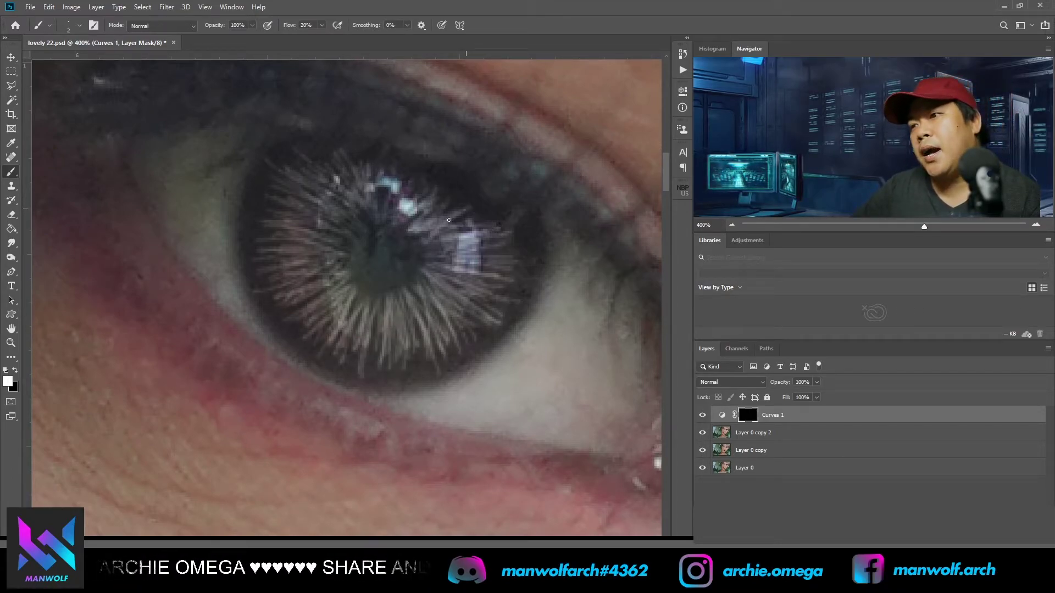
left_click_drag(527, 263, 510, 286)
mouse_move(486, 331)
left_mouse_down()
mouse_move(458, 303)
mouse_move(414, 355)
mouse_move(411, 330)
left_mouse_up()
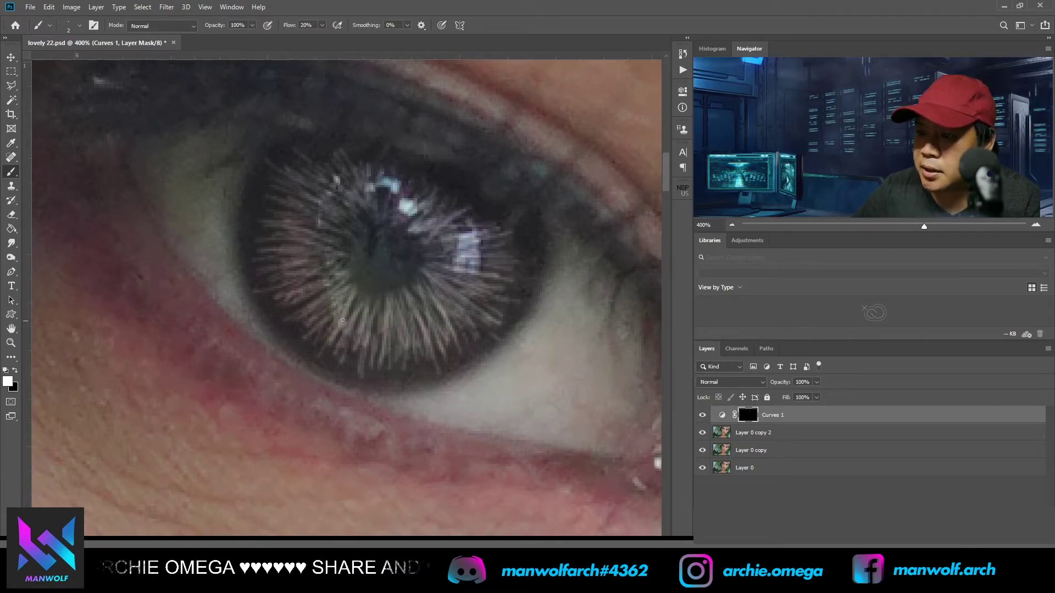
left_click_drag(289, 25, 311, 37)
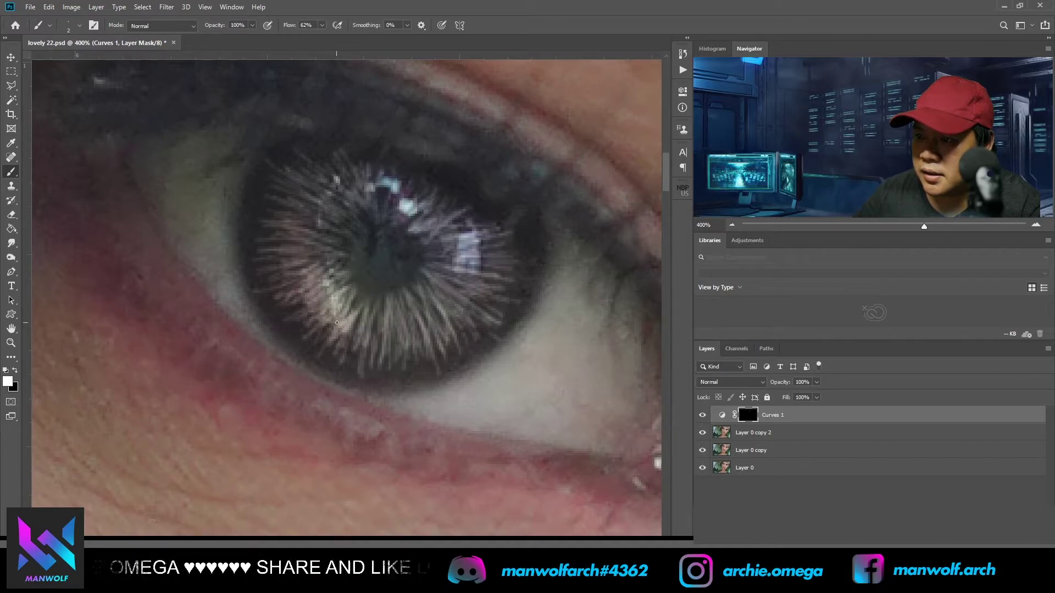
left_click_drag(356, 314, 406, 298)
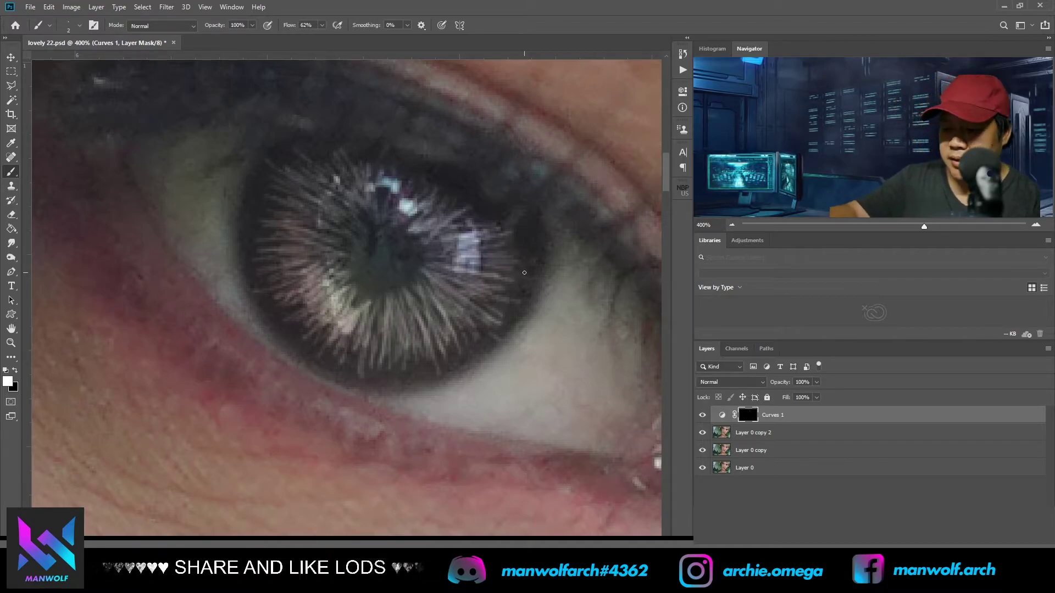
key("ctrl+minus")
key("ctrl+minus")
key("ctrl+minus")
key("ctrl+minus")
key("ctrl+minus")
key("ctrl+minus")
key("ctrl+minus")
key("ctrl+minus")
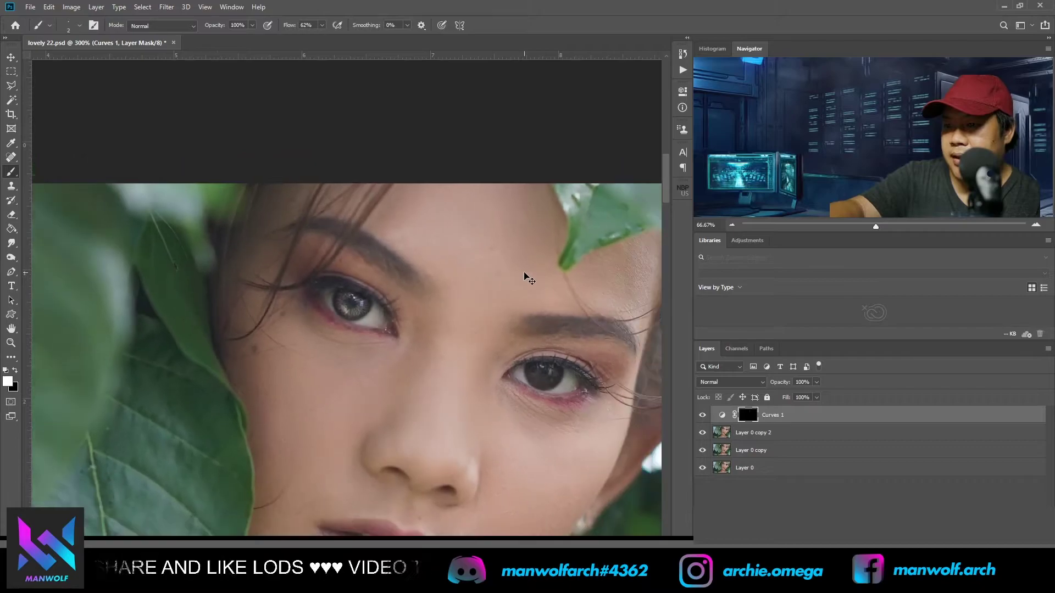
Step: Zoom to 50% with both eyes in view and lower Curves 1 opacity to 80%
key("ctrl+plus")
key("ctrl+plus")
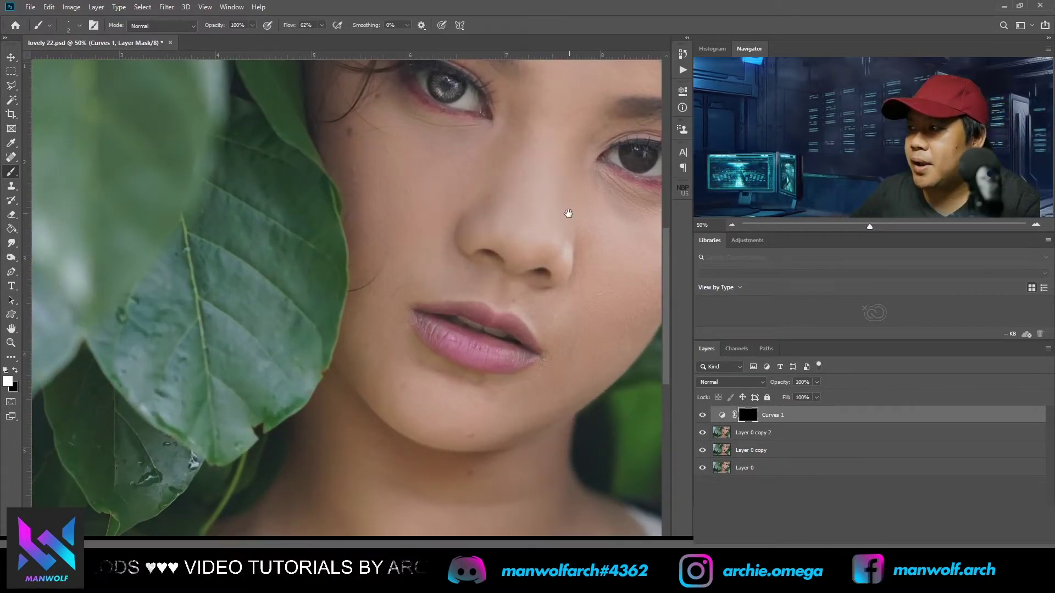
left_click_drag(567, 214, 450, 273)
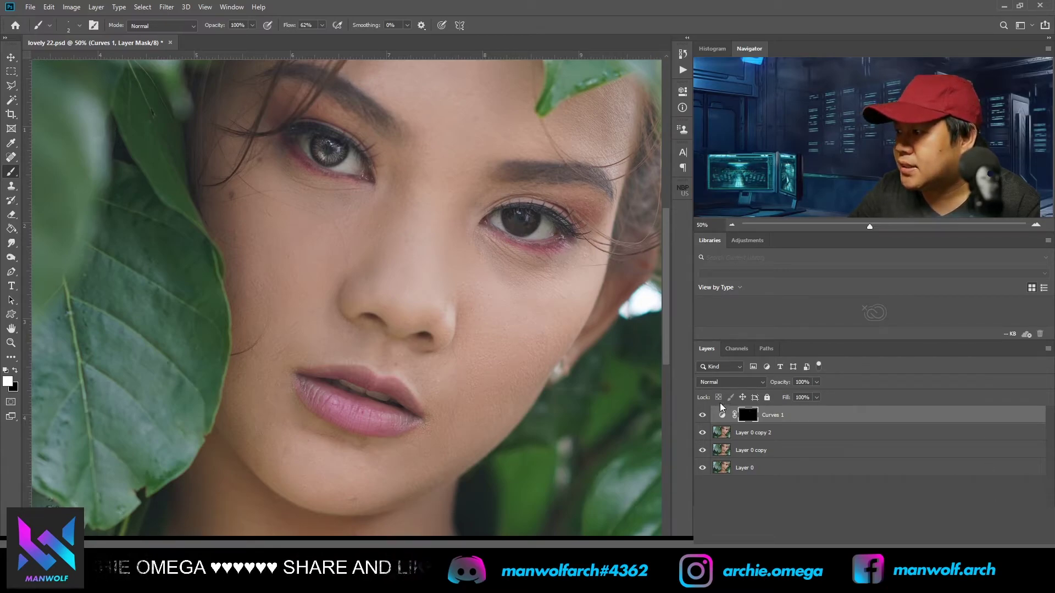
left_click_drag(784, 383, 768, 388)
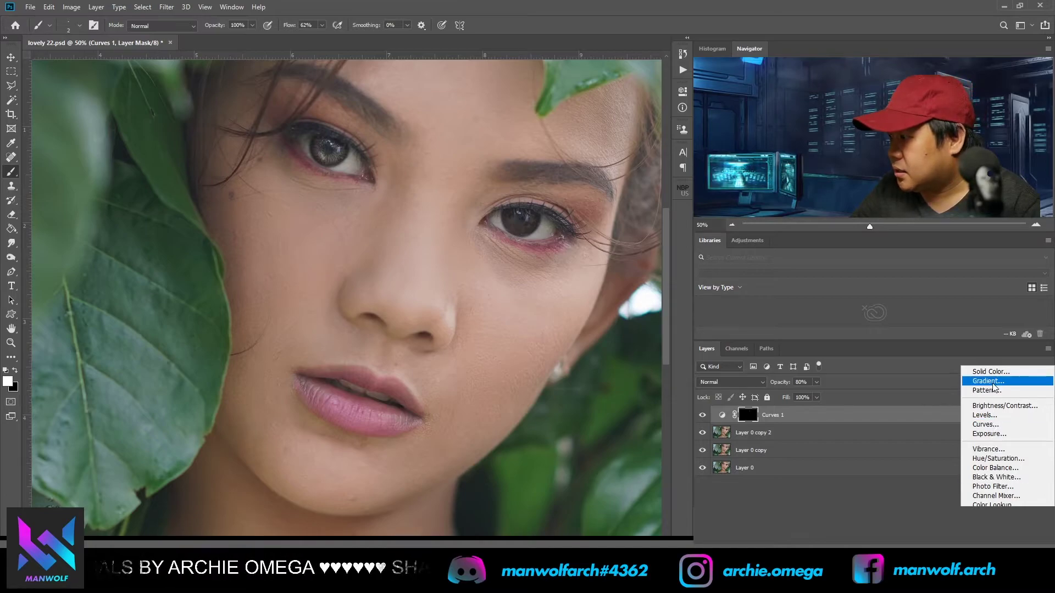
Step: Add a Levels adjustment layer clipped to Curves 1
left_click(989, 415)
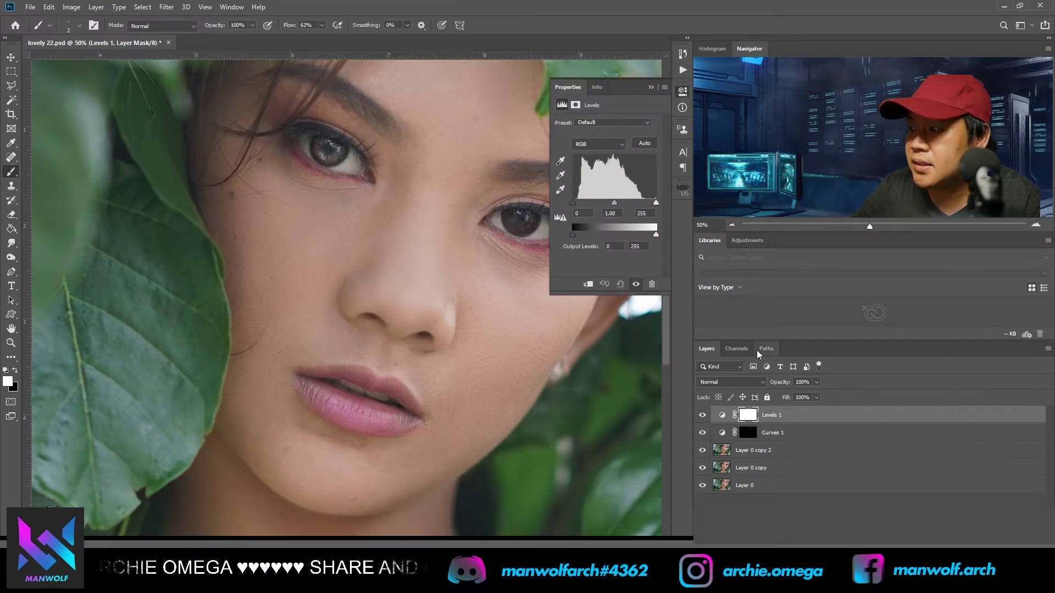
left_click_drag(748, 434, 743, 421)
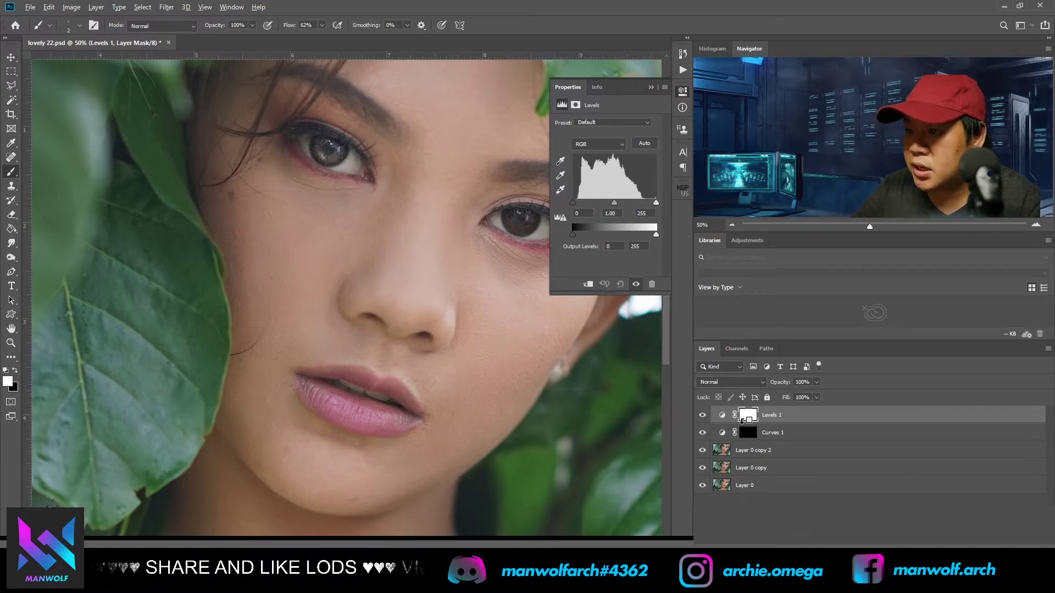
left_click(743, 420, "alt")
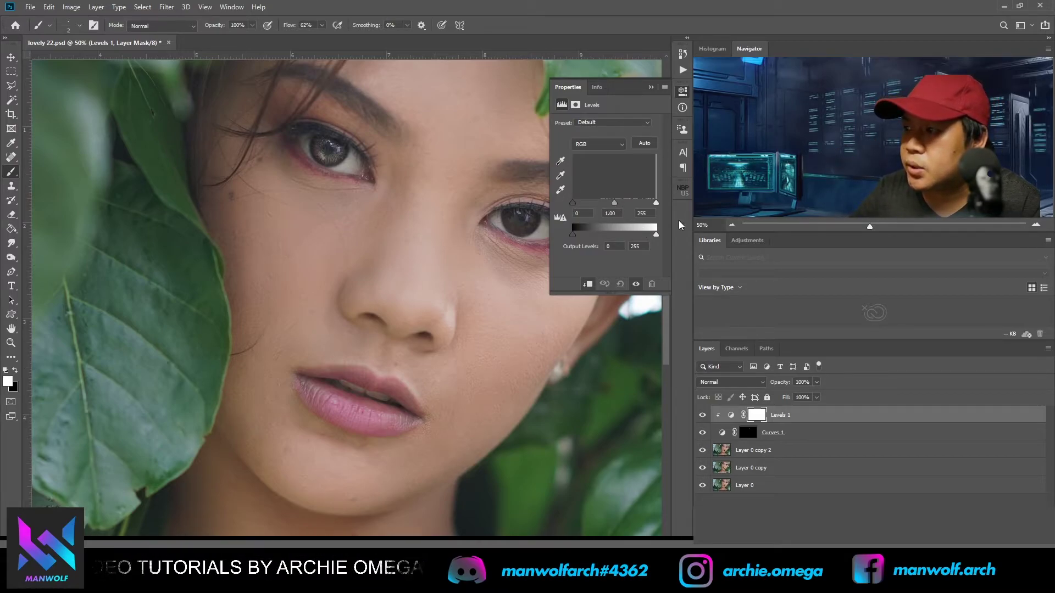
Step: Set the Levels input values to 32 black, 1.10 midtone and 215 white
left_click_drag(611, 200, 643, 201)
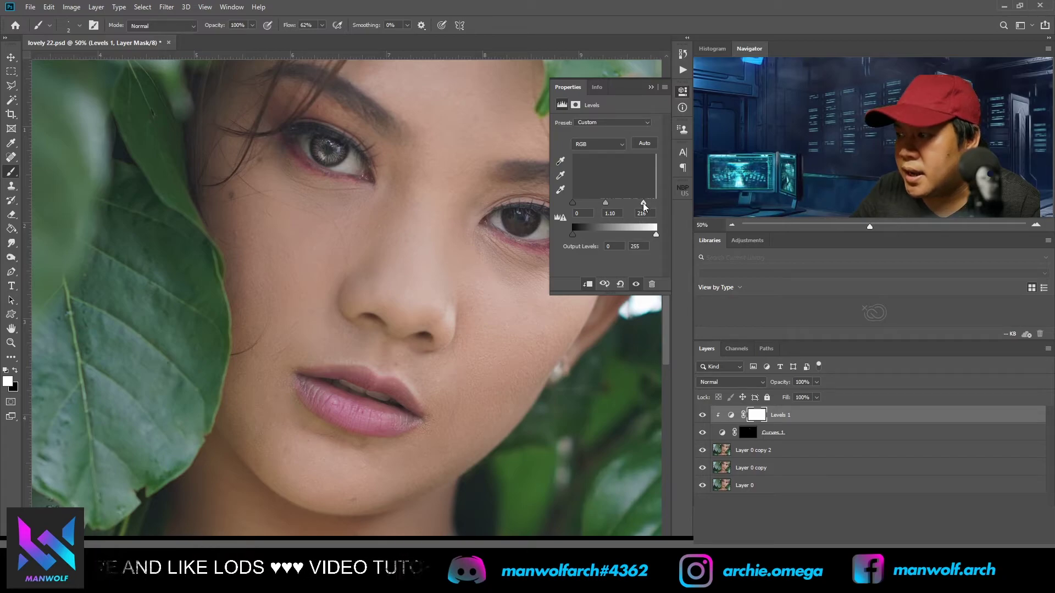
left_click_drag(642, 201, 643, 201)
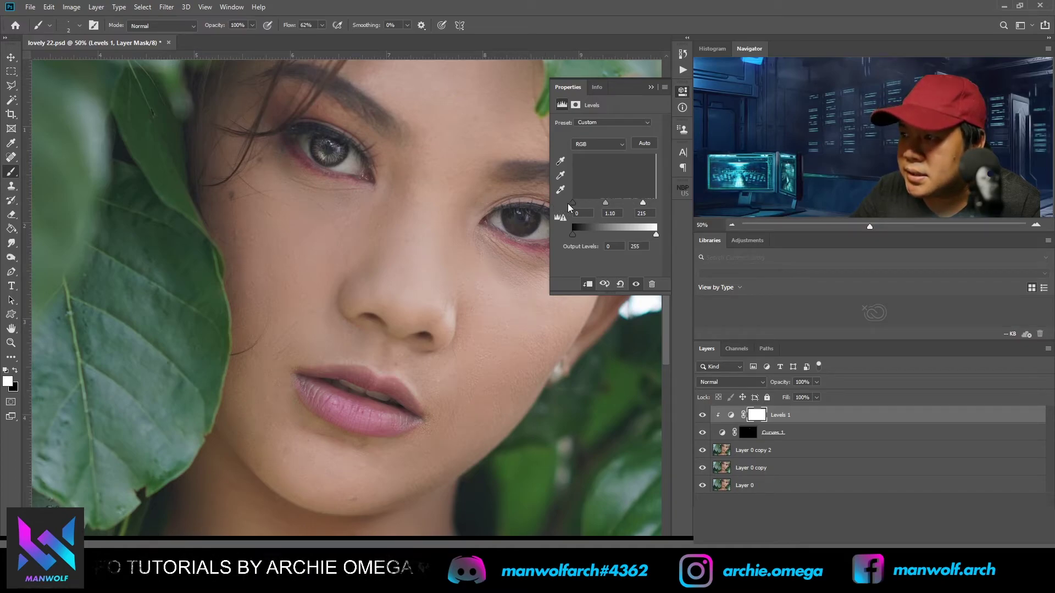
left_click_drag(577, 204, 586, 206)
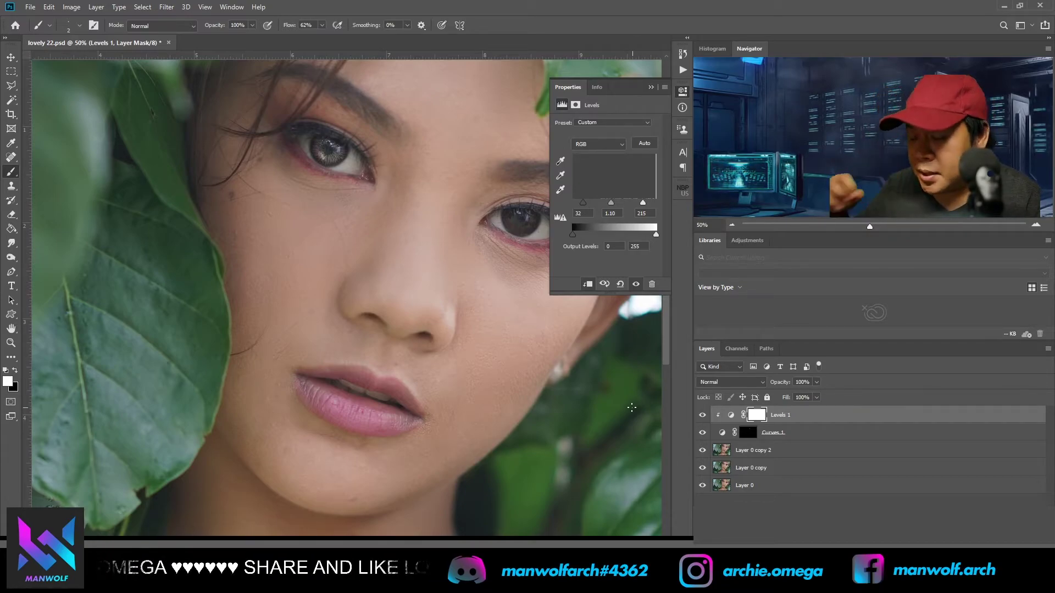
left_click(997, 552)
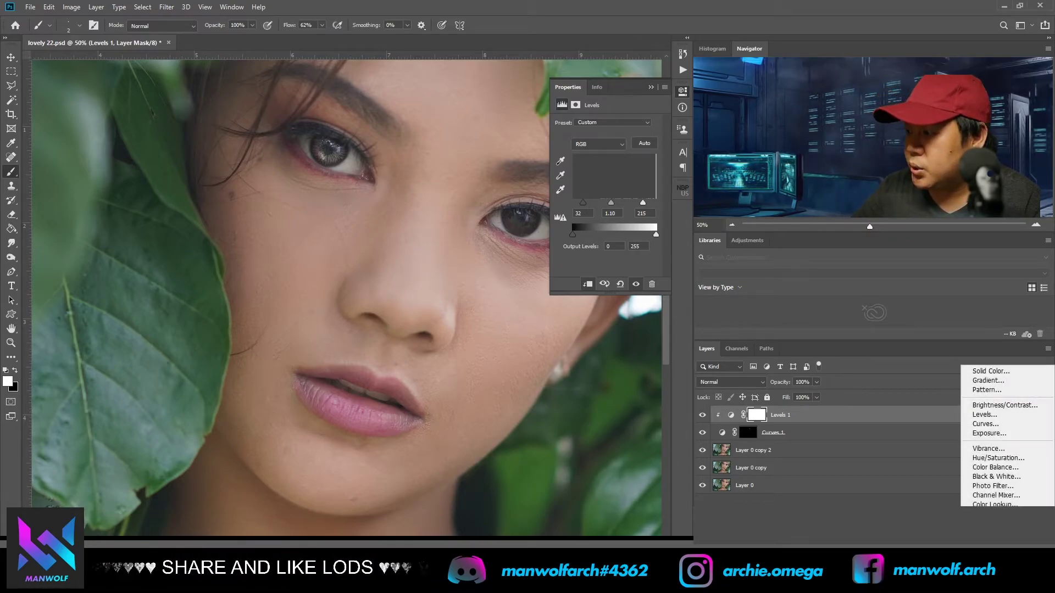
Step: Add a Hue/Saturation adjustment layer clipped to the eye layers below
left_click(996, 458)
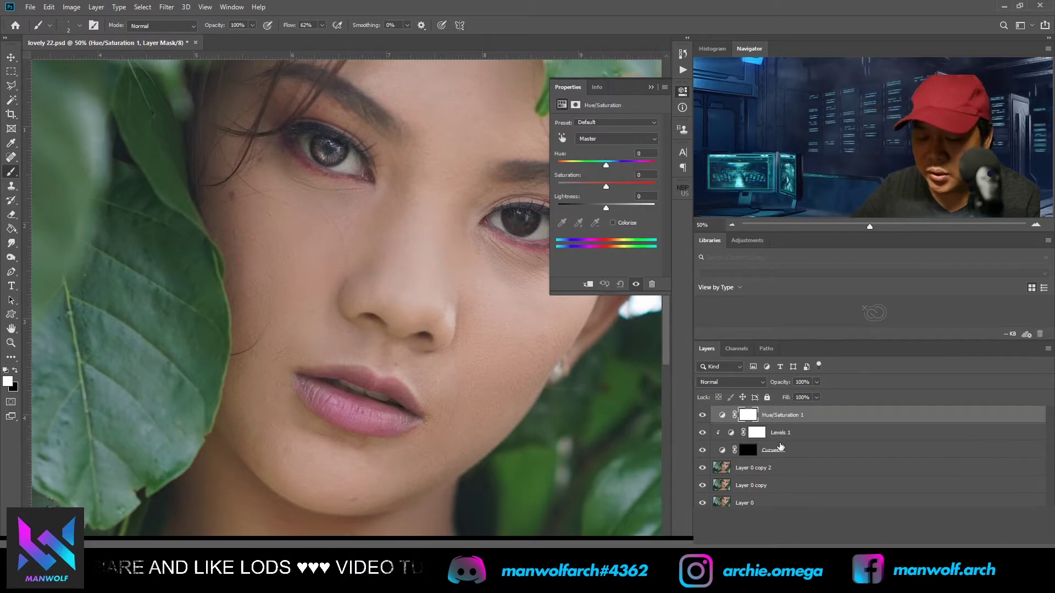
mouse_move(745, 420)
left_mouse_down()
mouse_move(816, 421)
mouse_move(852, 435)
mouse_move(846, 420)
mouse_move(745, 423)
left_mouse_up()
left_click(746, 423, "alt")
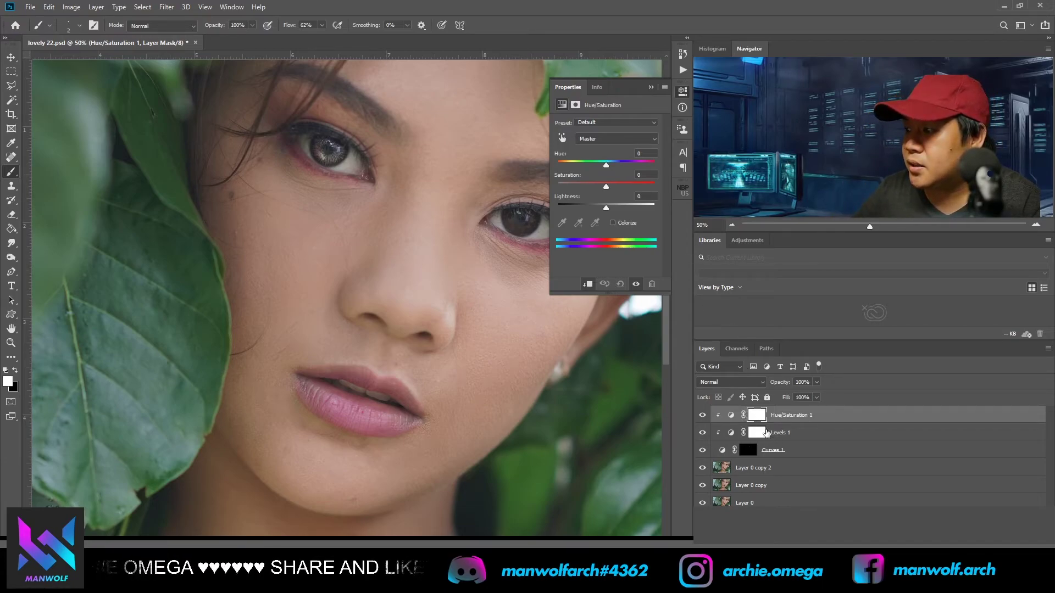
Step: Set Hue to +32 and Saturation to +25, then zoom out to the whole portrait
left_click_drag(605, 165, 596, 166)
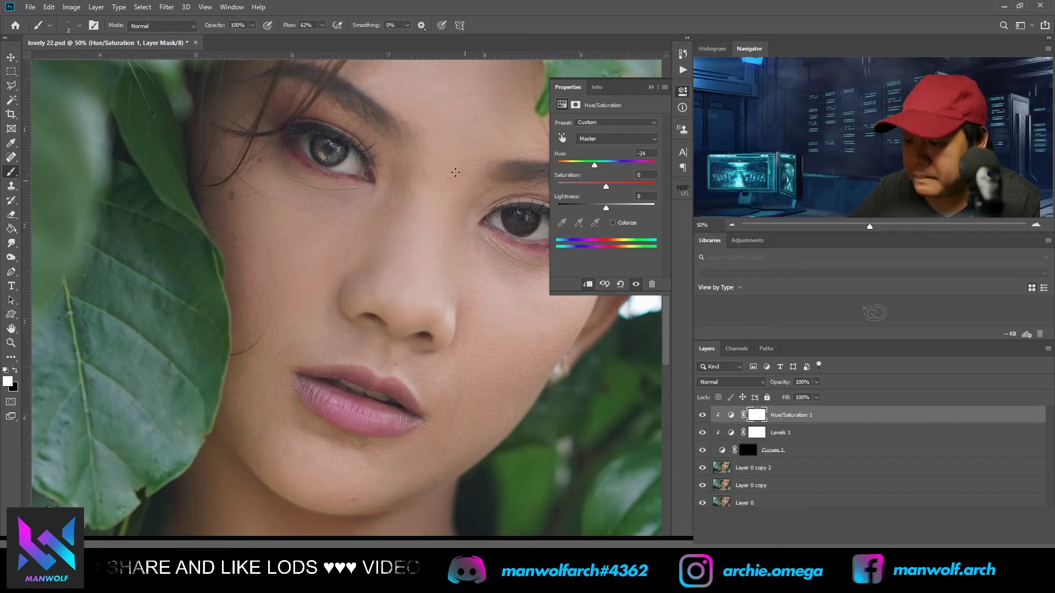
key("ctrl+plus")
left_click_drag(456, 172, 472, 426)
left_click_drag(595, 165, 632, 167)
left_click_drag(617, 167, 609, 187)
key("ctrl+z")
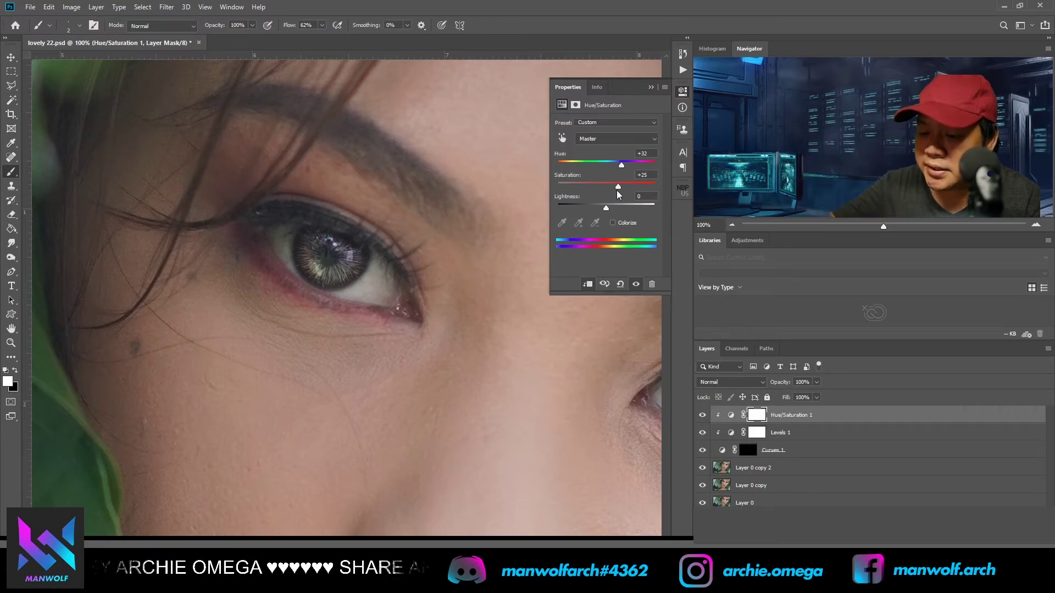
key("ctrl+minus")
key("ctrl+minus")
key("ctrl+minus")
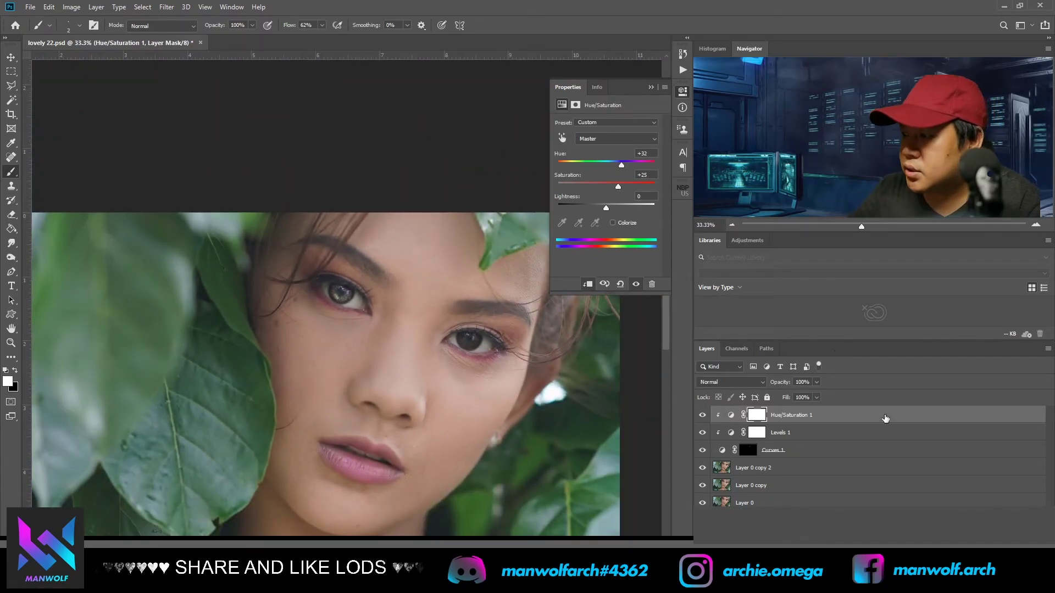
Step: Duplicate the Curves 1, Levels 1 and Hue/Saturation 1 layers together
left_click(798, 454)
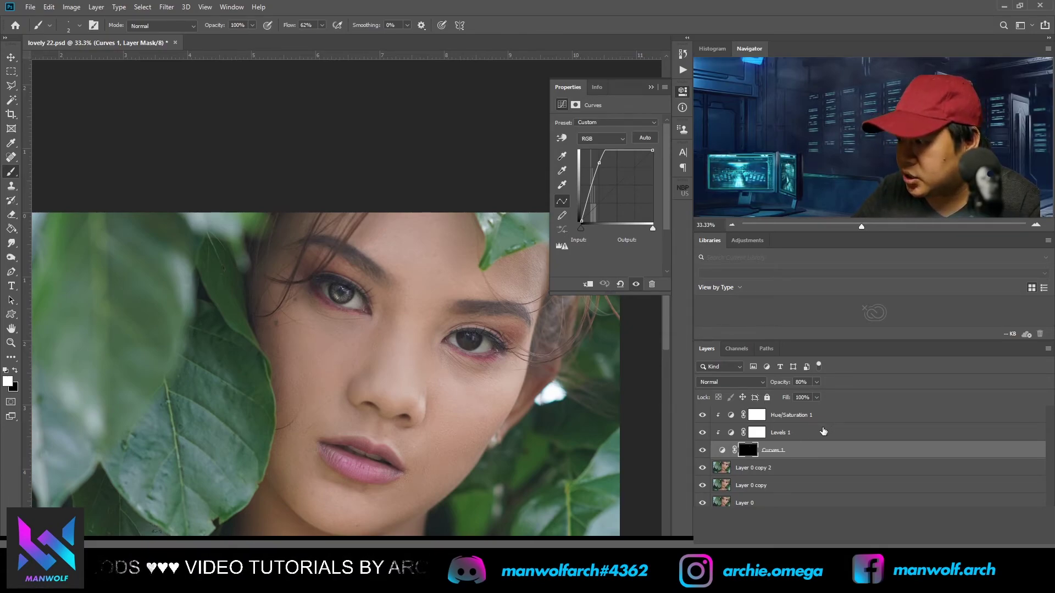
left_click(823, 432, "shift")
left_click(828, 419, "shift")
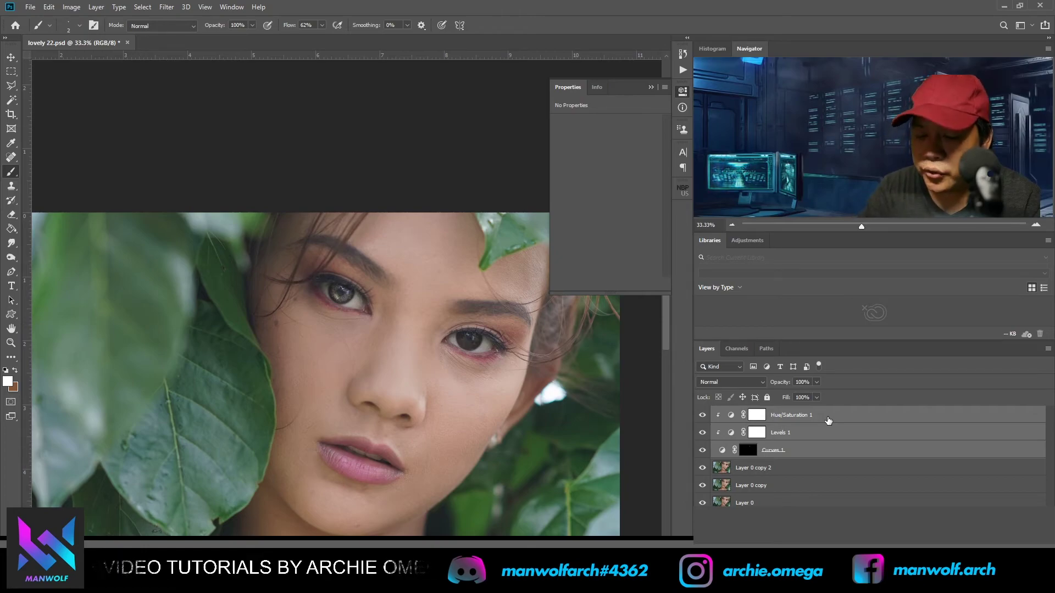
key("ctrl+j")
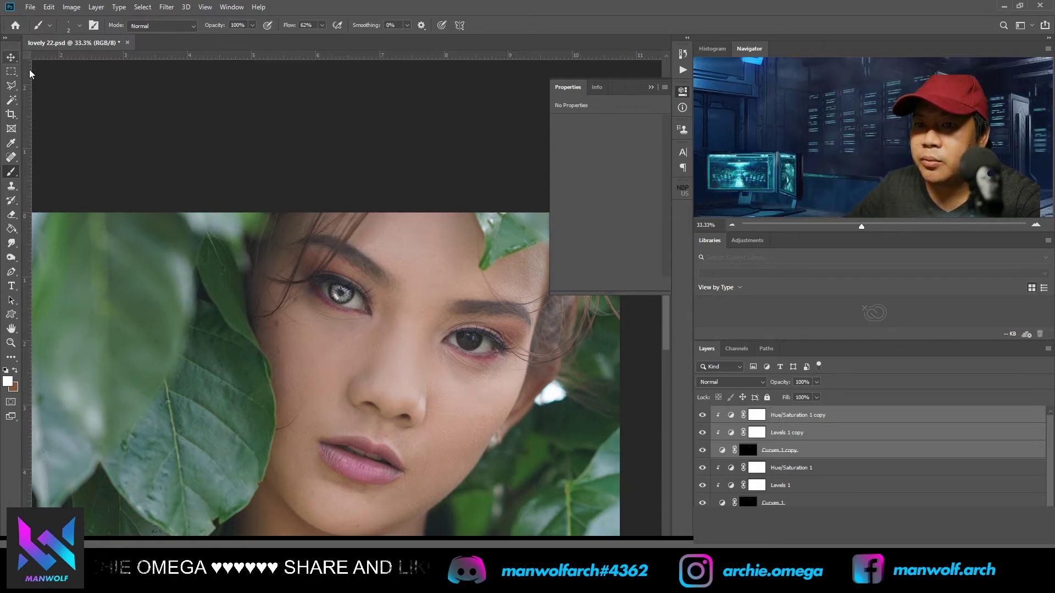
Step: Move the copied sparkle onto the other iris and deselect it
key("v")
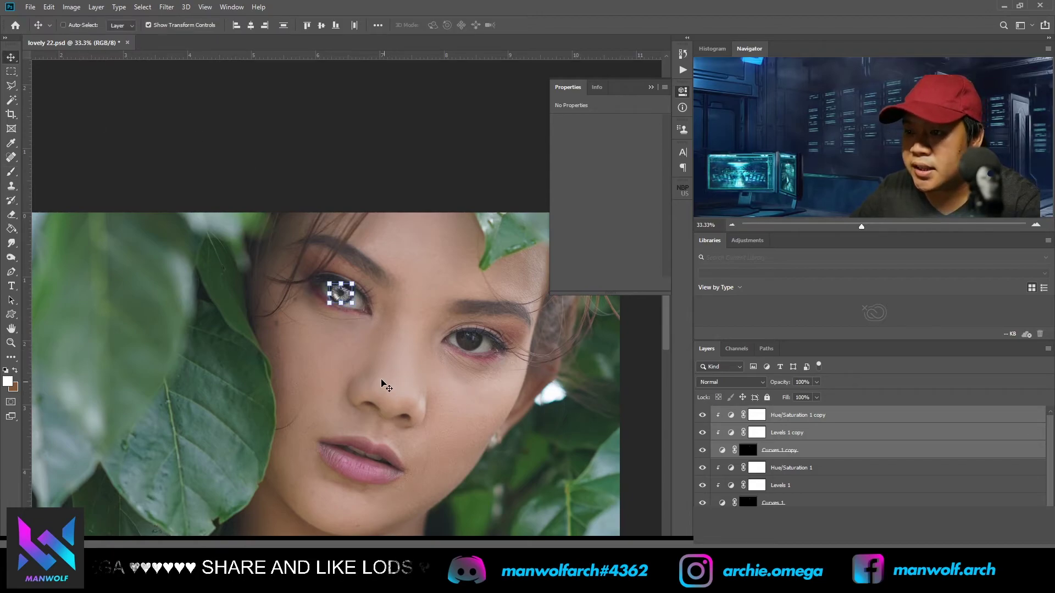
left_click_drag(364, 367, 485, 408)
key("ctrl+d")
key("z")
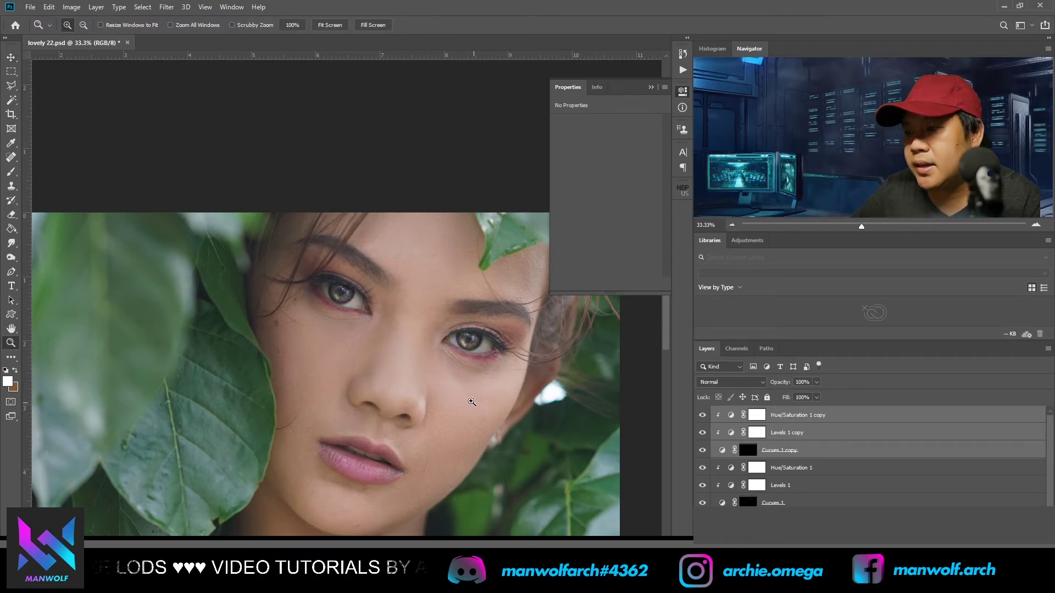
left_click(448, 387)
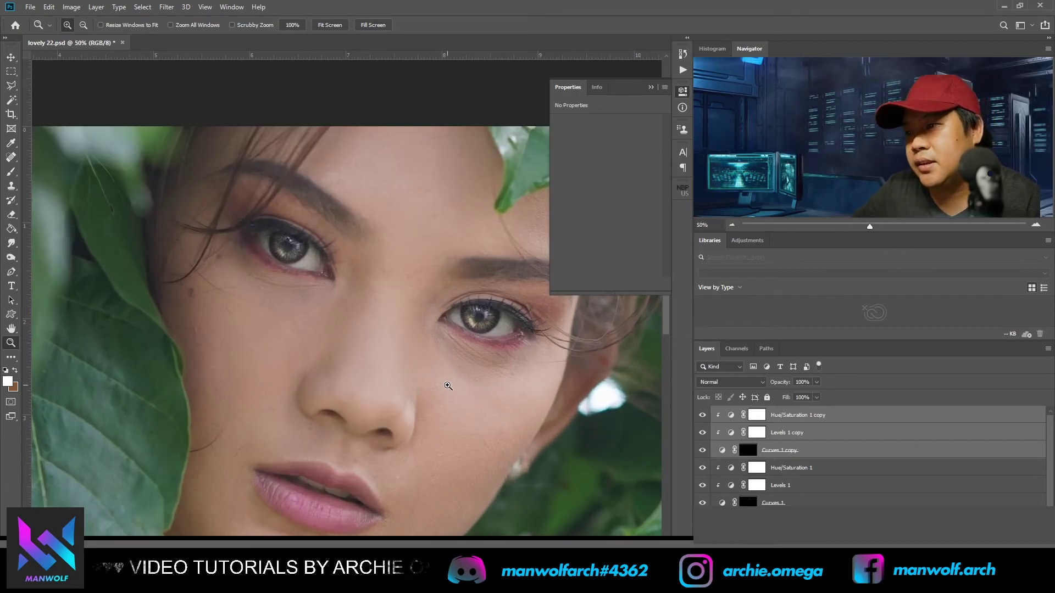
key("v")
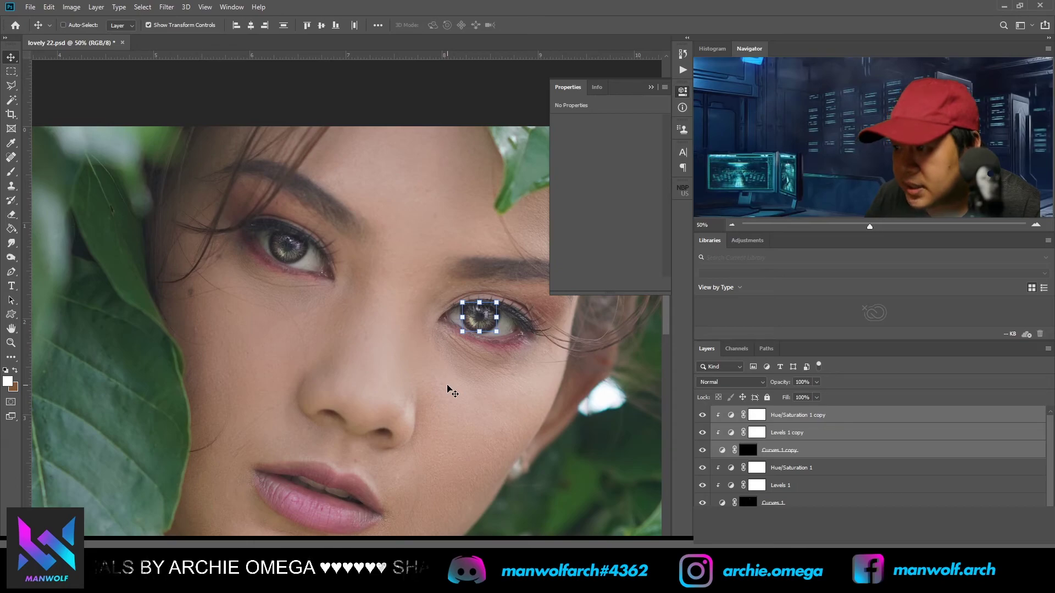
Step: Rotate the copied sparkle about -2° to fit the right iris
key("z")
left_click(508, 327)
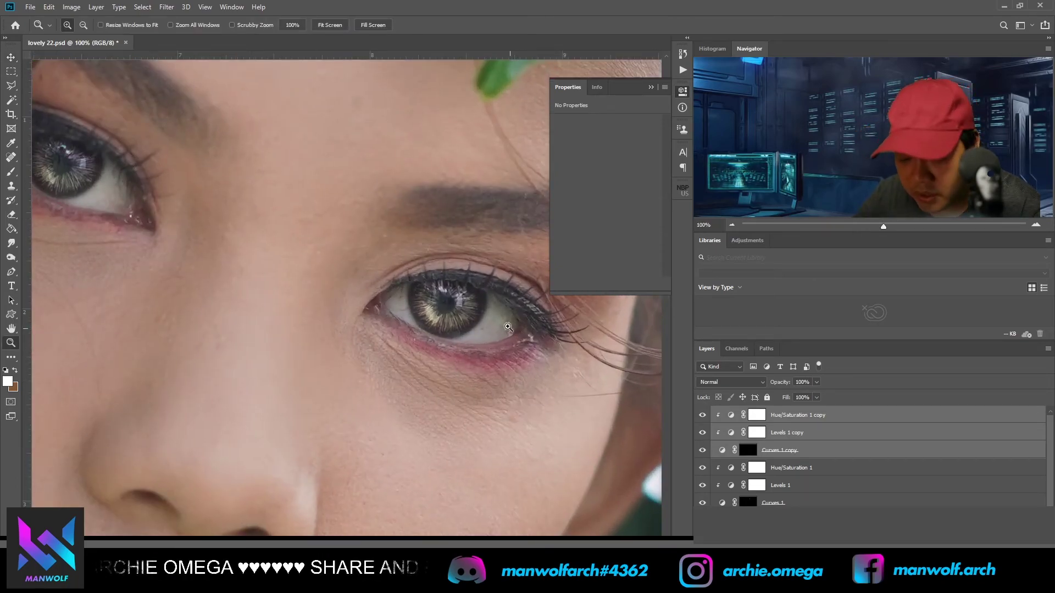
key("ctrl+t")
left_click_drag(487, 265, 489, 261)
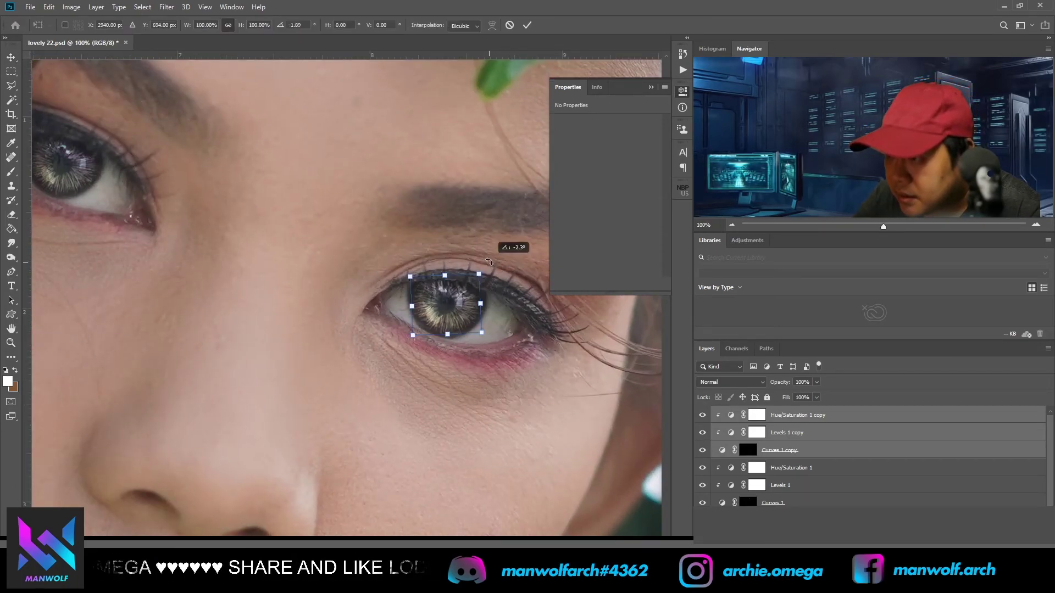
key("Return")
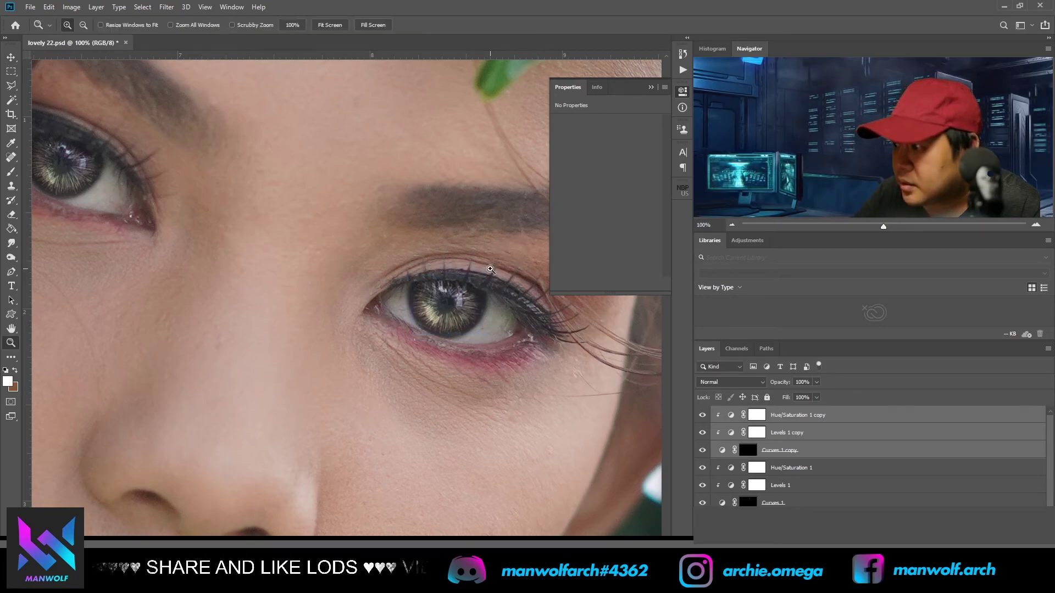
Step: On the Curves 1 copy mask, ready a black 53 px brush at 98% flow
left_click(747, 450)
left_click(497, 323)
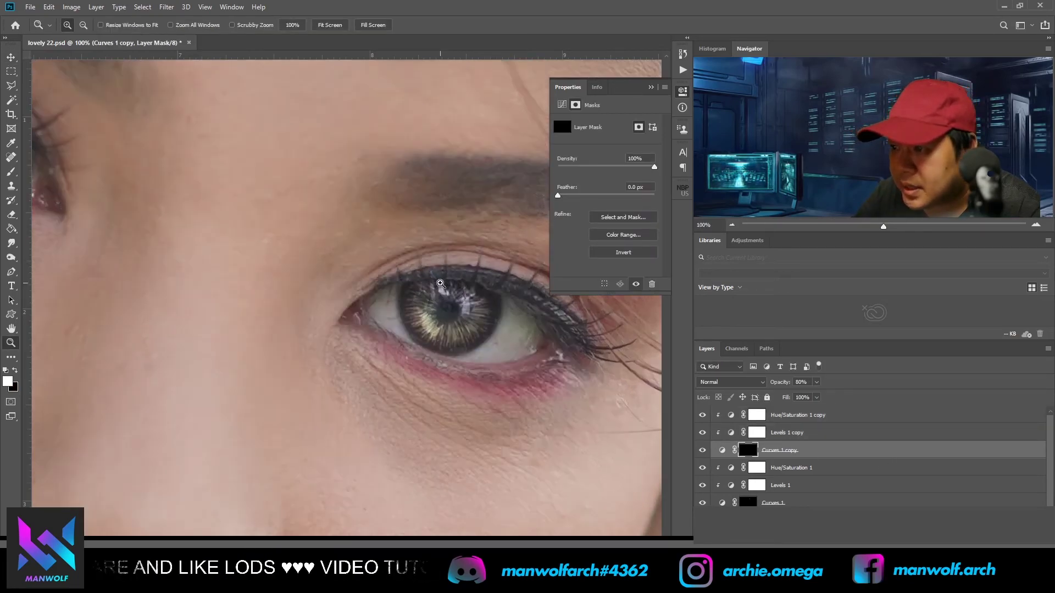
key("b")
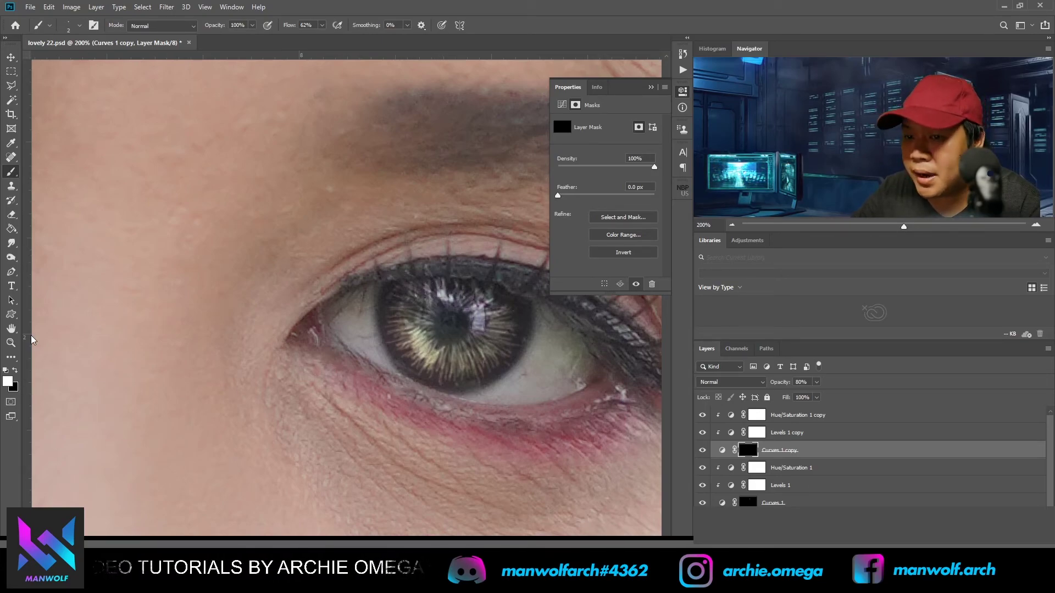
left_click(17, 373)
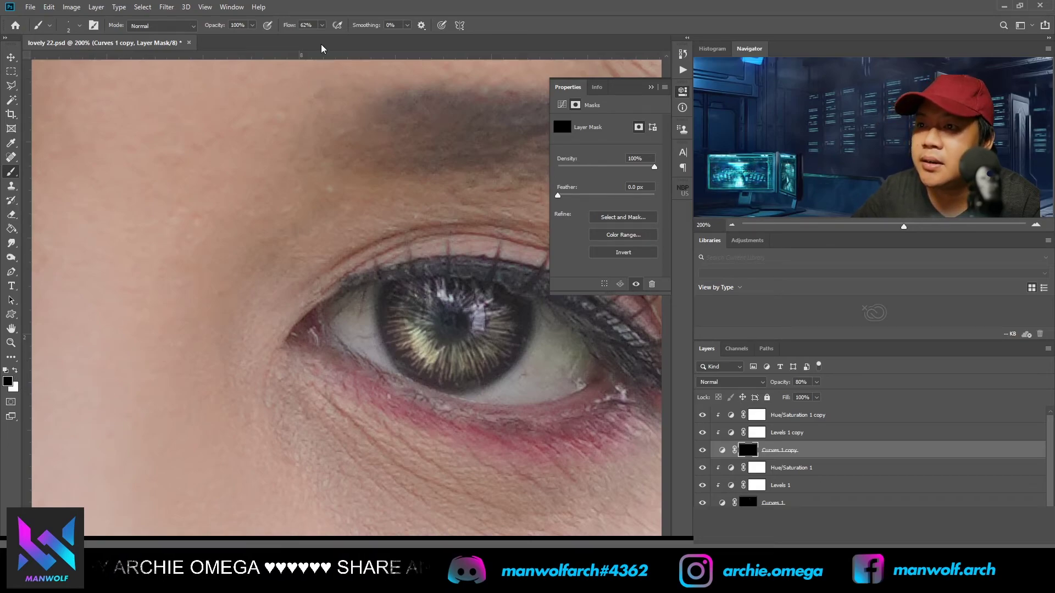
left_click_drag(291, 25, 454, 47)
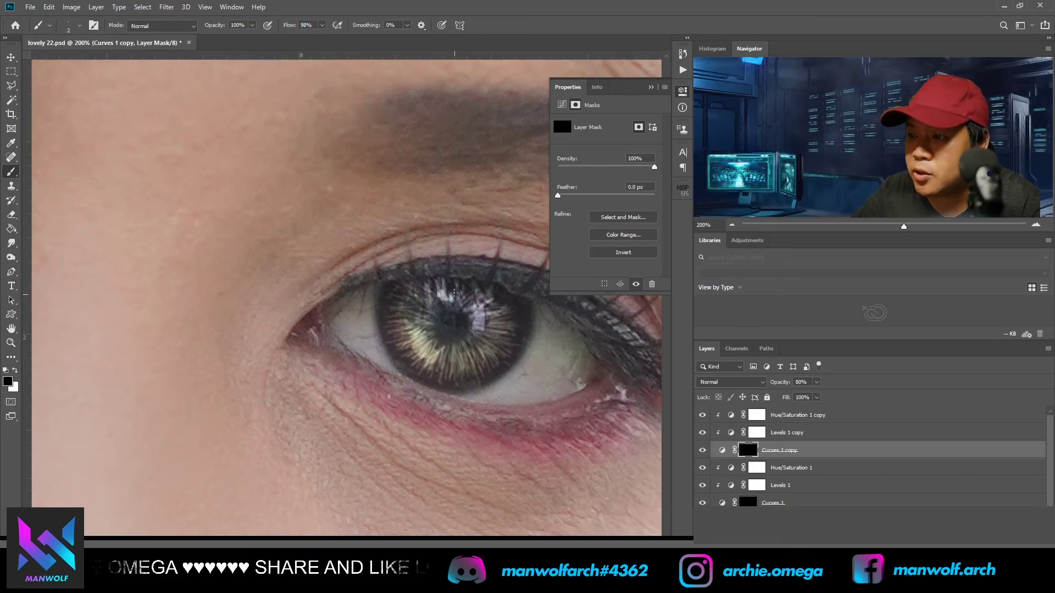
left_click_drag(330, 215, 358, 216)
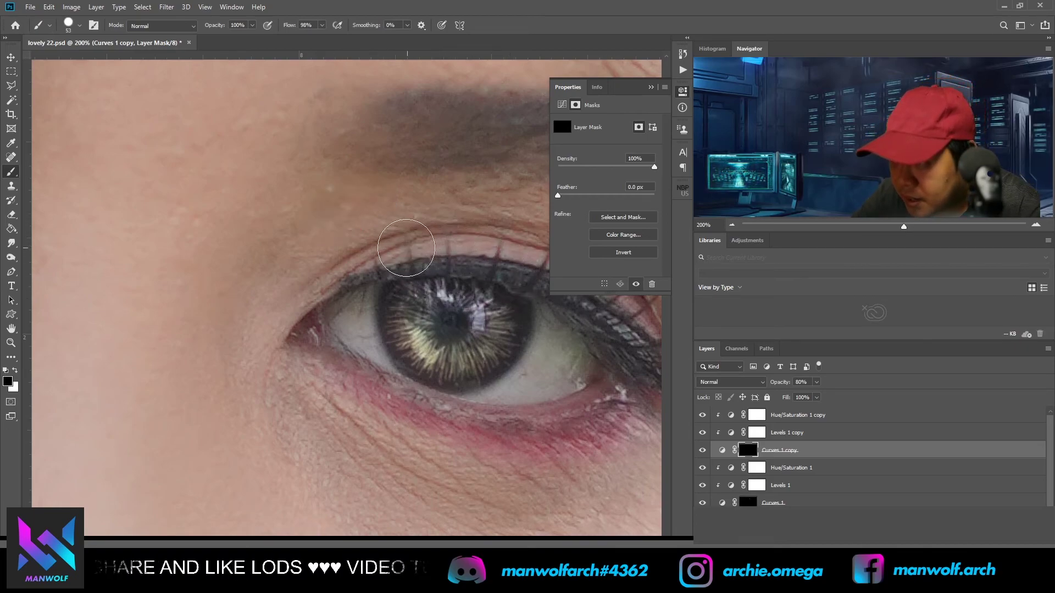
left_click_drag(398, 207, 404, 190)
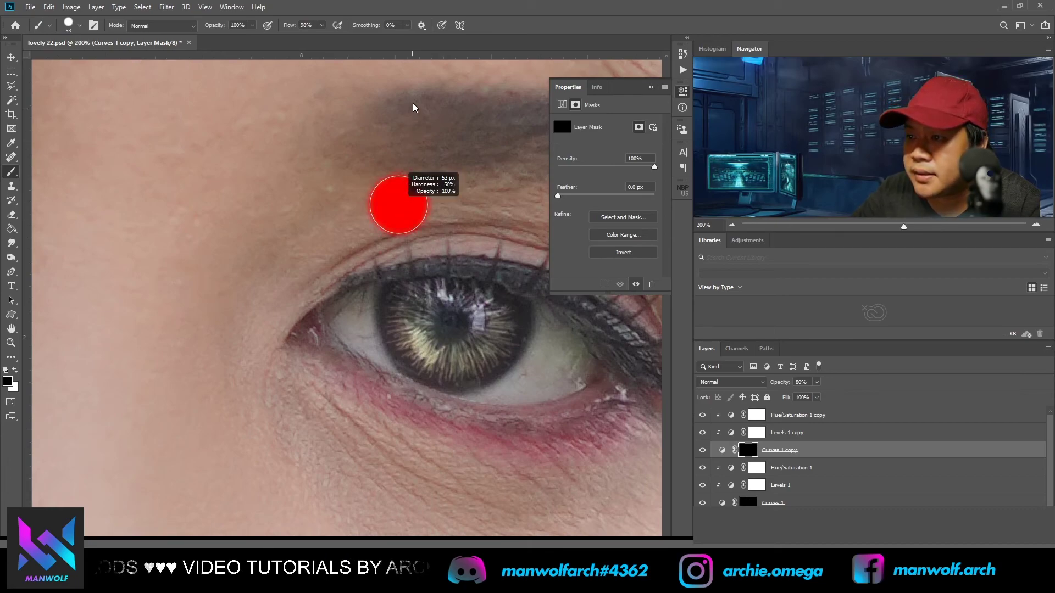
left_click_drag(416, 85, 415, 88)
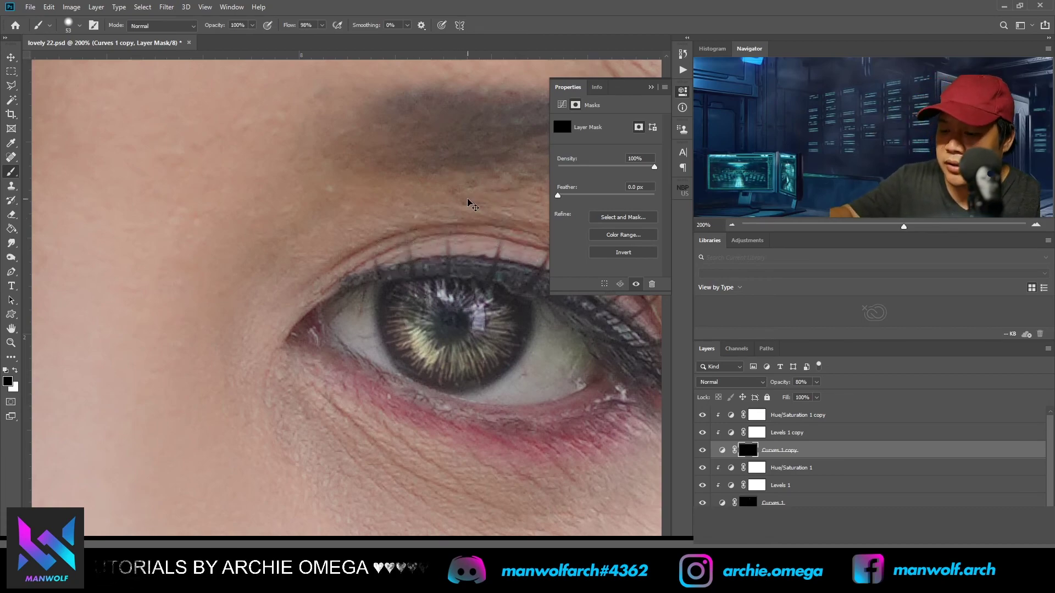
key("ctrl+minus")
key("ctrl+minus")
key("ctrl+minus")
key("ctrl+minus")
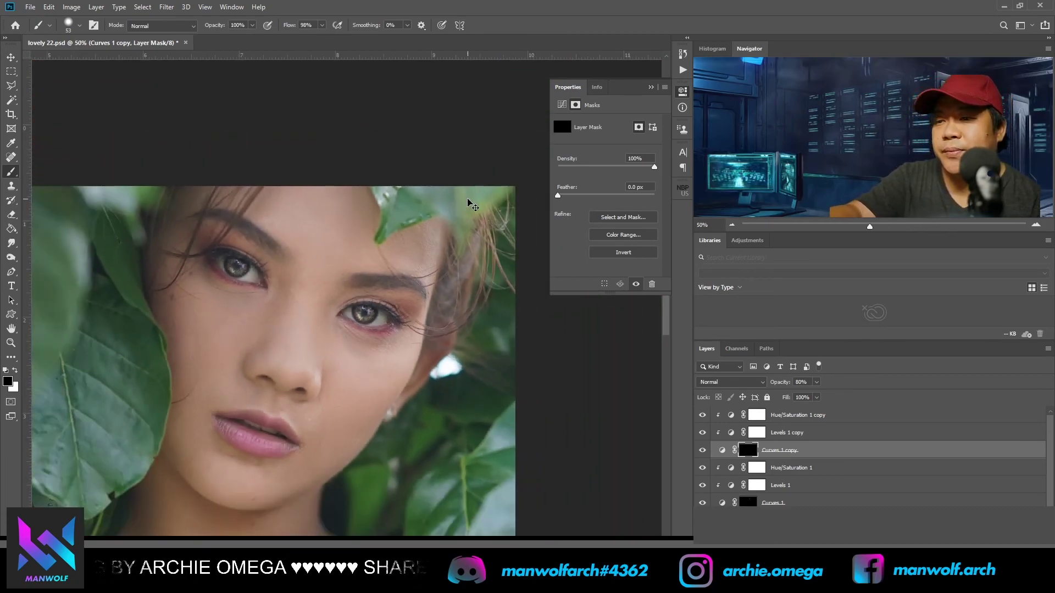
key("ctrl+minus")
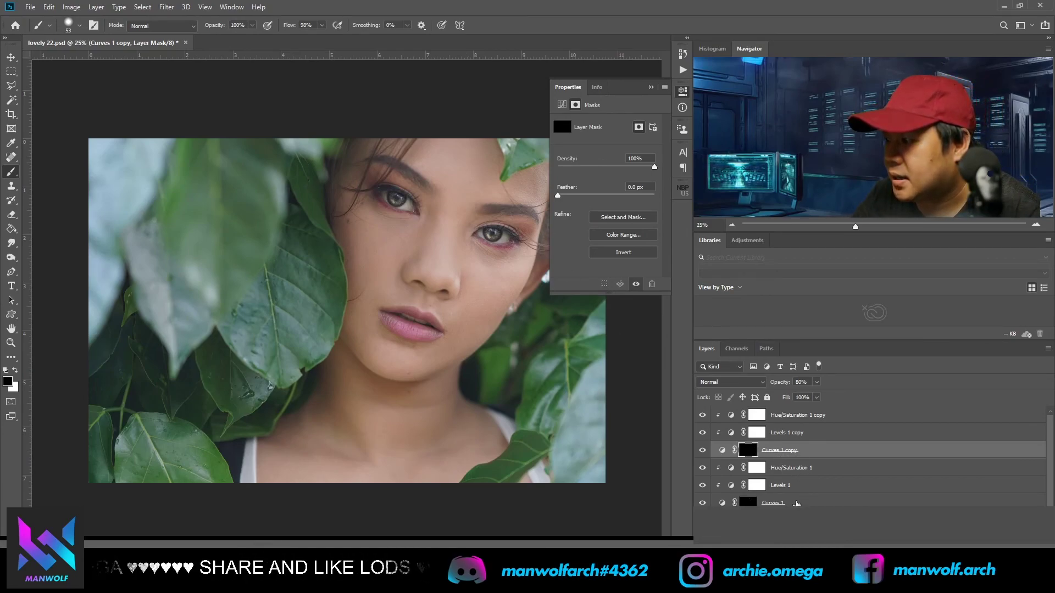
left_click(797, 504)
left_click(817, 458)
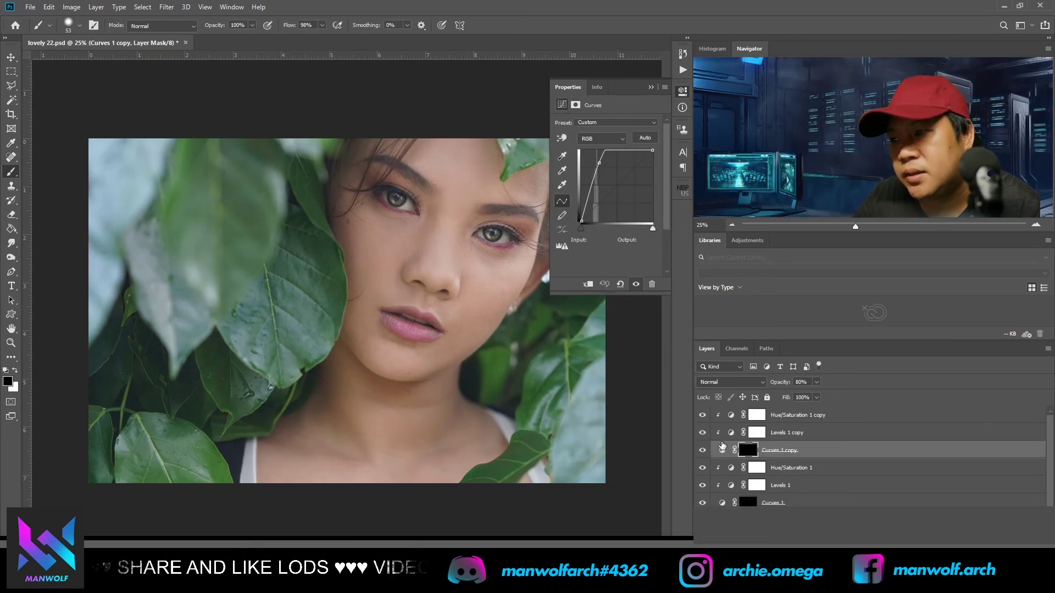